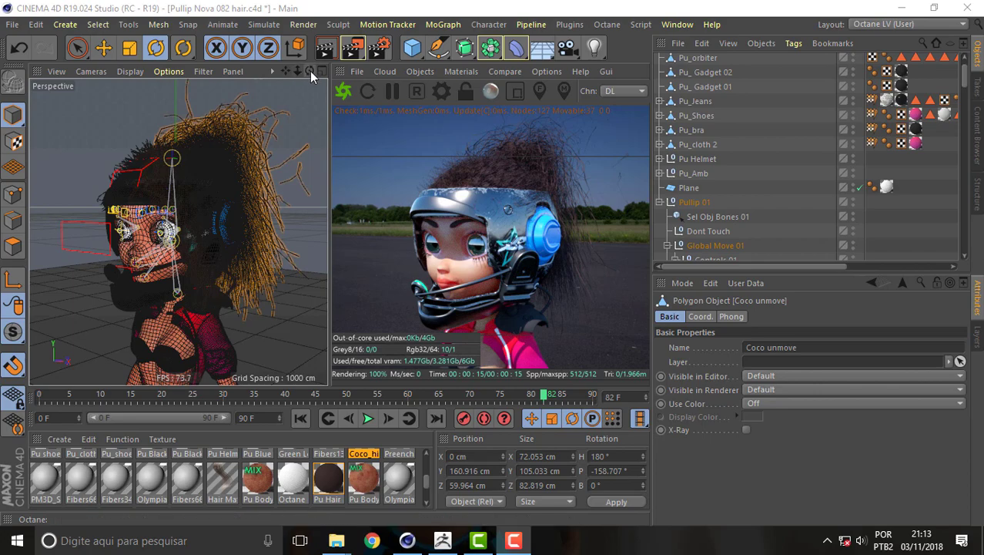
Orbit to the helmeted doll's side while Octane re-renders the playing hair animation
left_click_drag(310, 71, 309, 71)
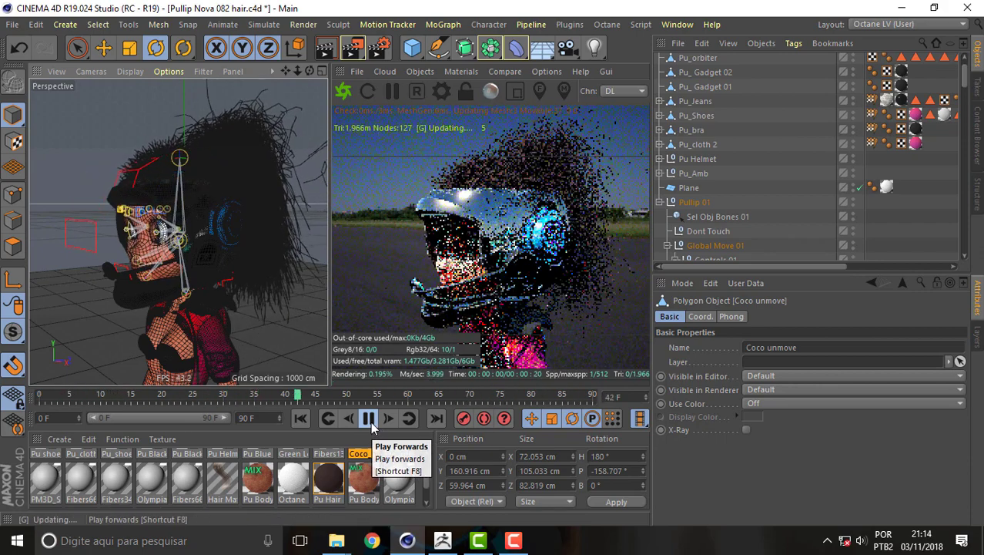
Pause the hair animation playback and reset the timeline to frame 0
left_click(374, 425)
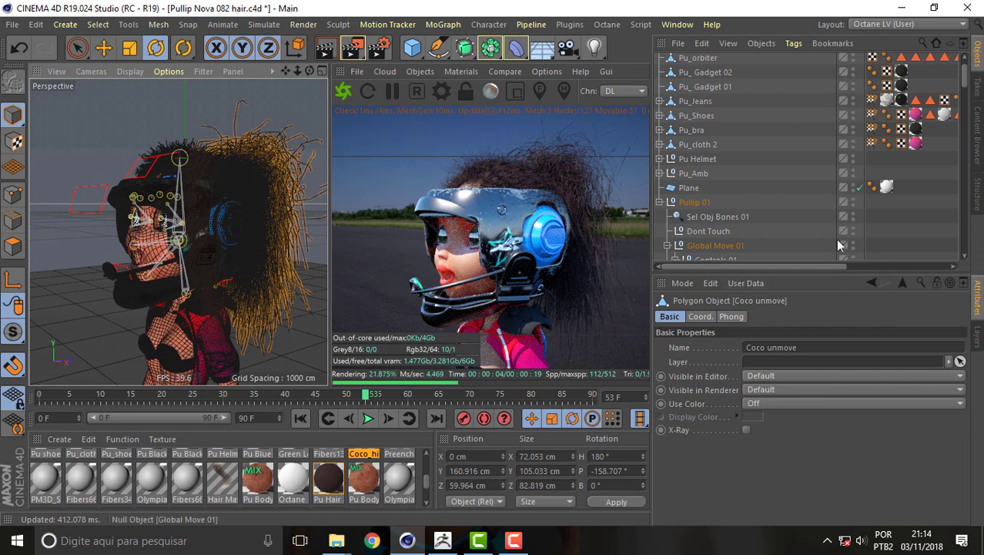
left_click_drag(966, 72, 966, 147)
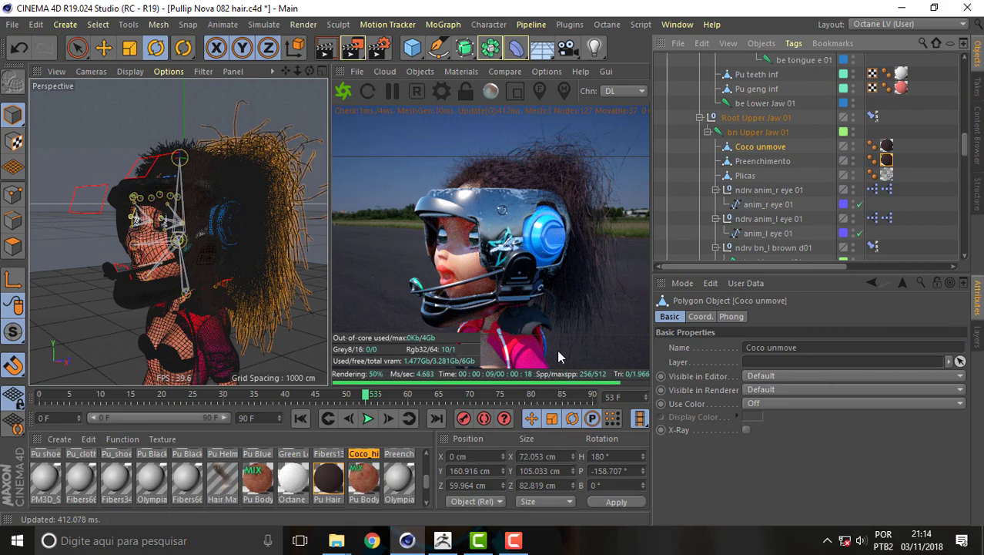
left_click(377, 417)
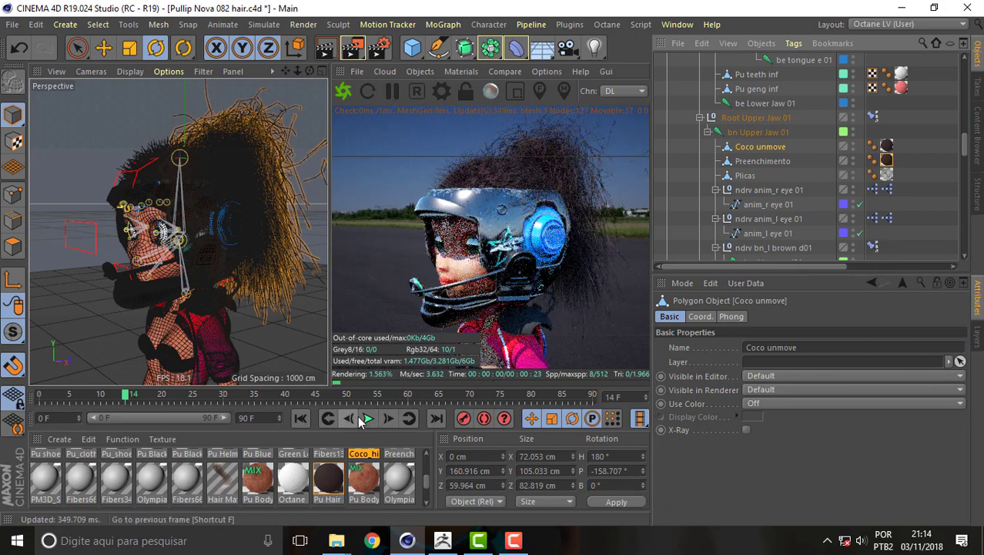
left_click(300, 417)
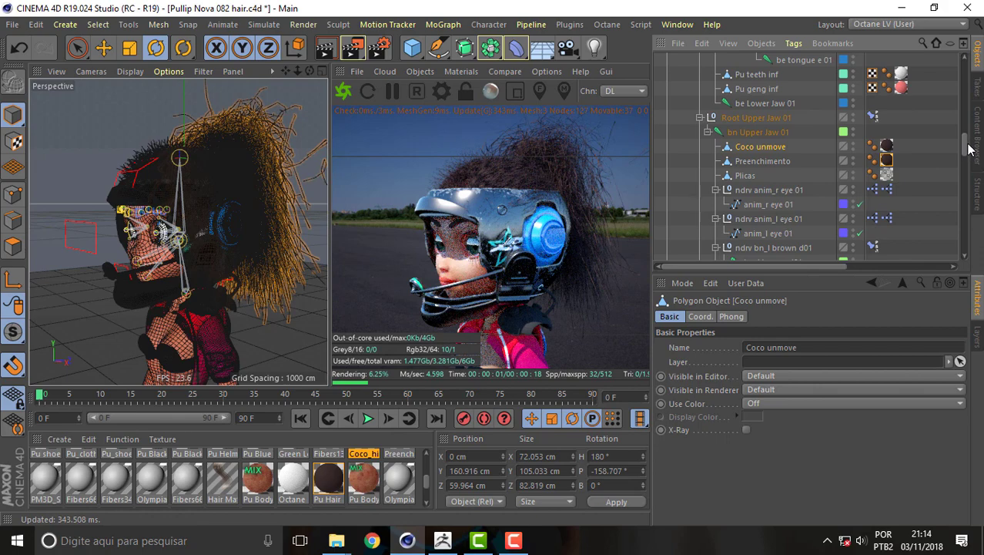
left_click_drag(969, 149, 964, 67)
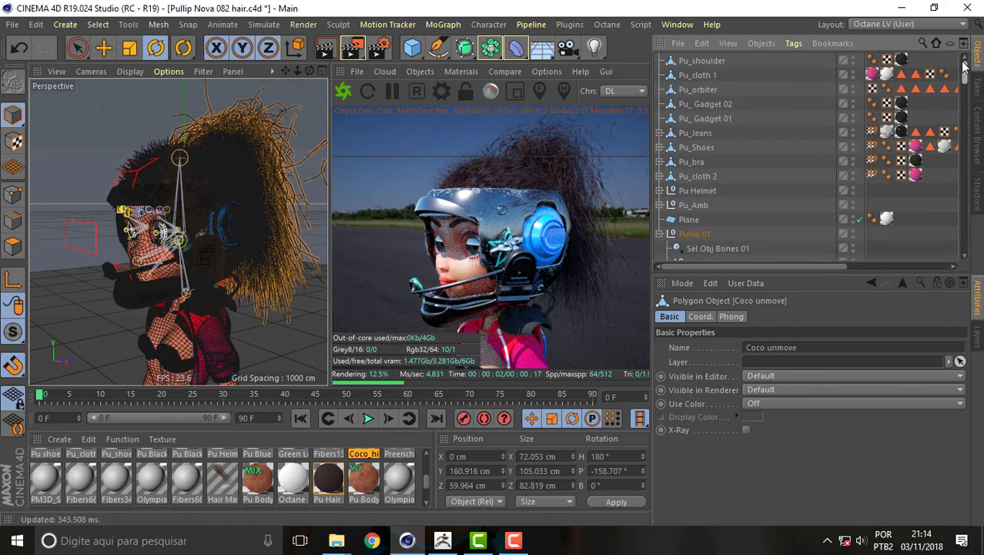
mouse_move(964, 80)
left_mouse_down()
mouse_move(967, 152)
mouse_move(953, 75)
mouse_move(955, 90)
left_mouse_up()
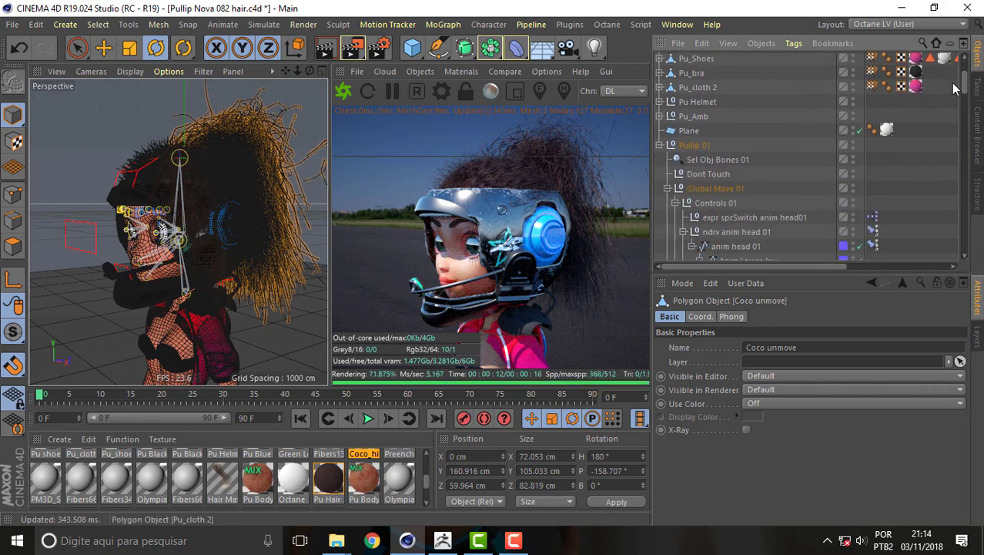
Turn off Pu Helmet's editor and render visibility, then play and pause the animation at frame 12
left_click(853, 99)
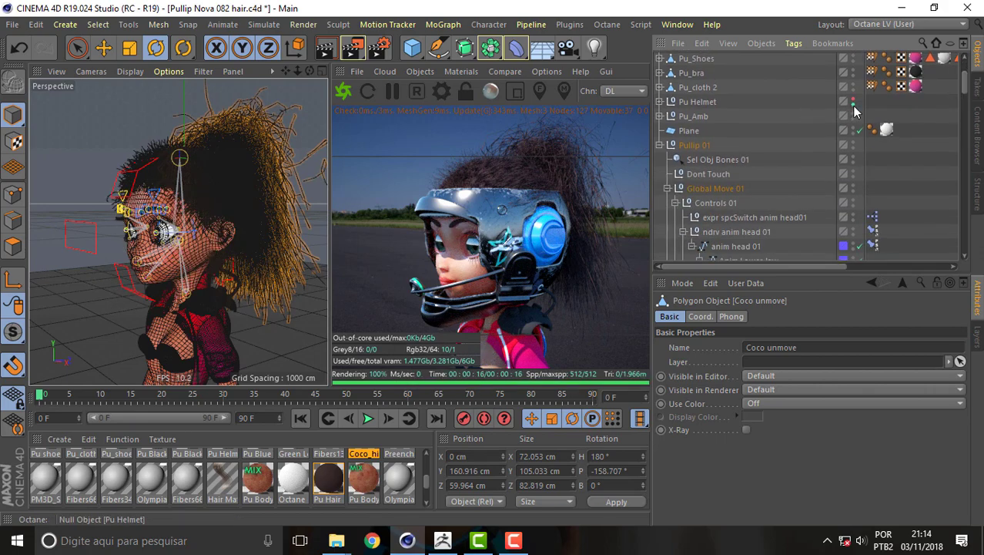
left_click(852, 105)
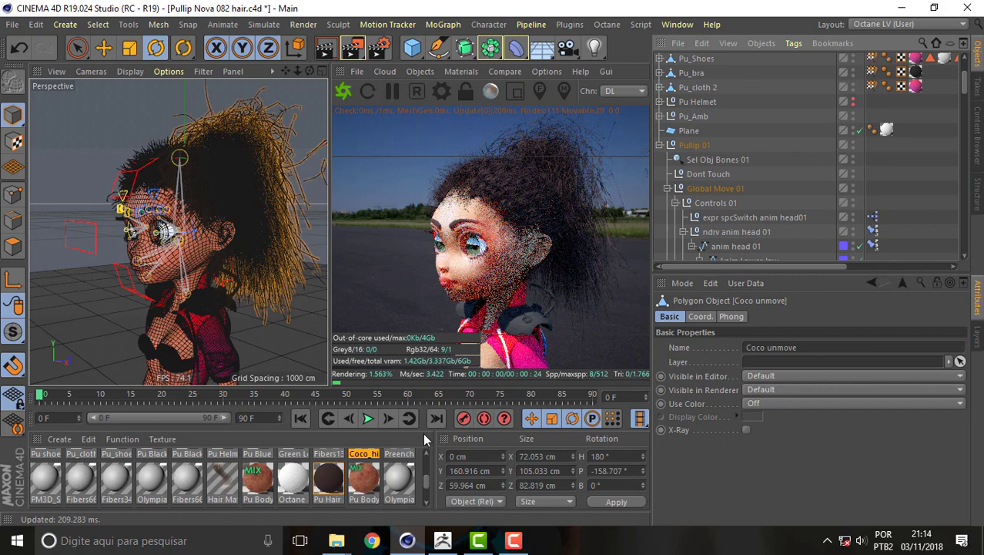
left_click(368, 418)
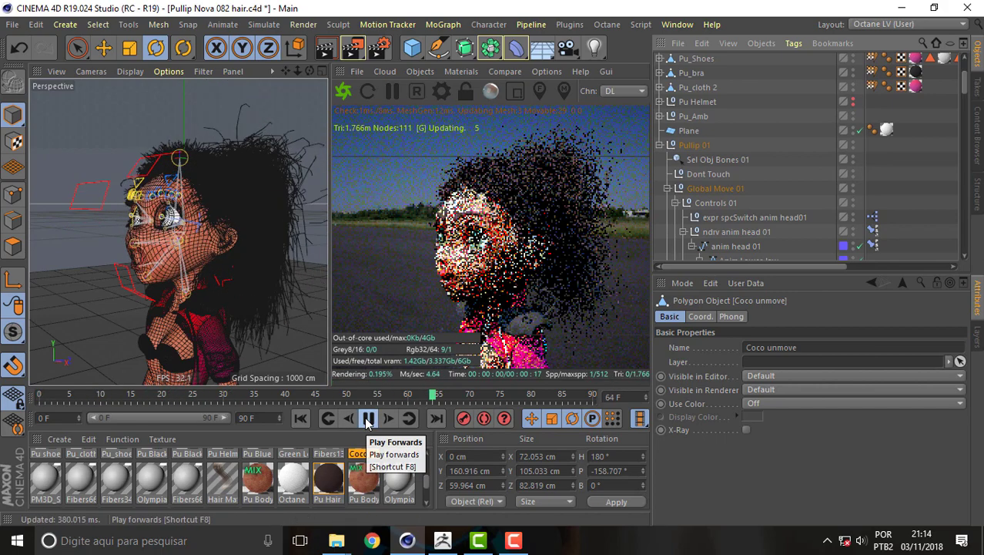
left_click(368, 418)
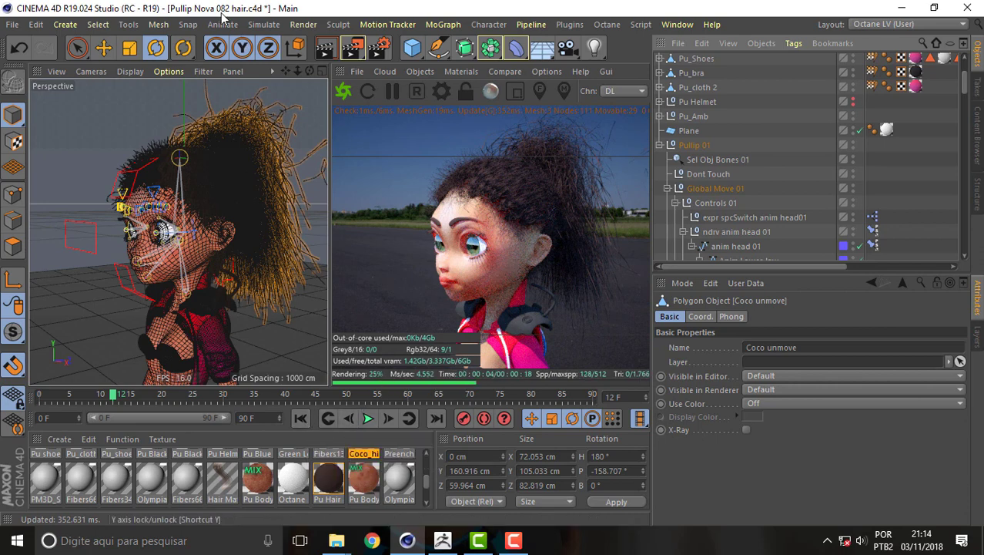
Save the Pullip Nova 082 hair project with File > Save
left_click(13, 26)
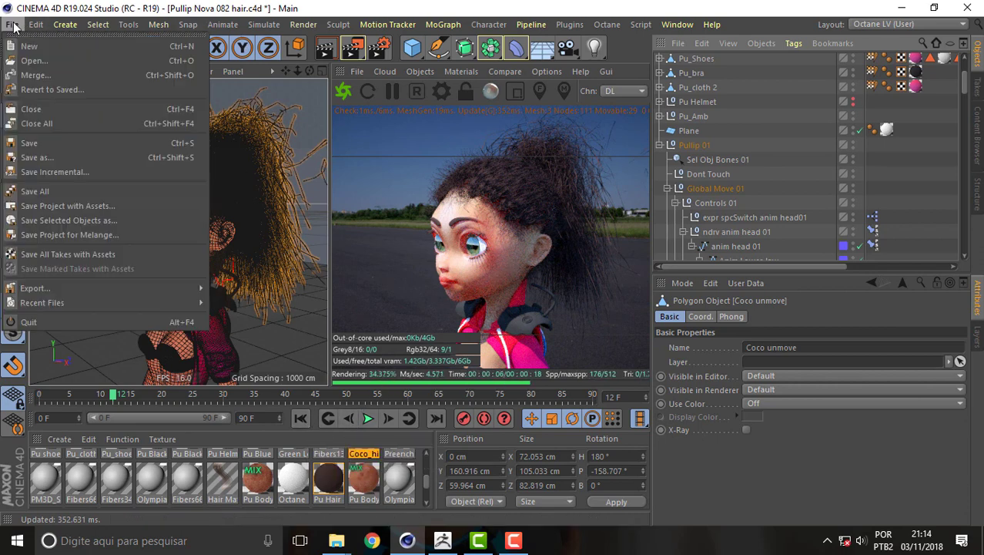
left_click(56, 143)
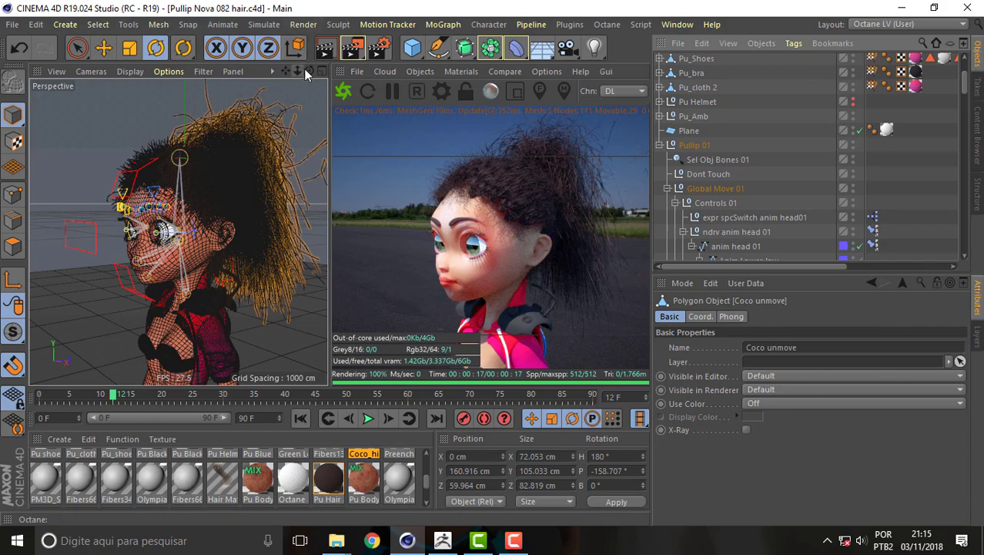
Orbit around the head and preview the hair animation twice, stopping at frames 53 and 25, returning to frame 0
left_click_drag(313, 71, 312, 72)
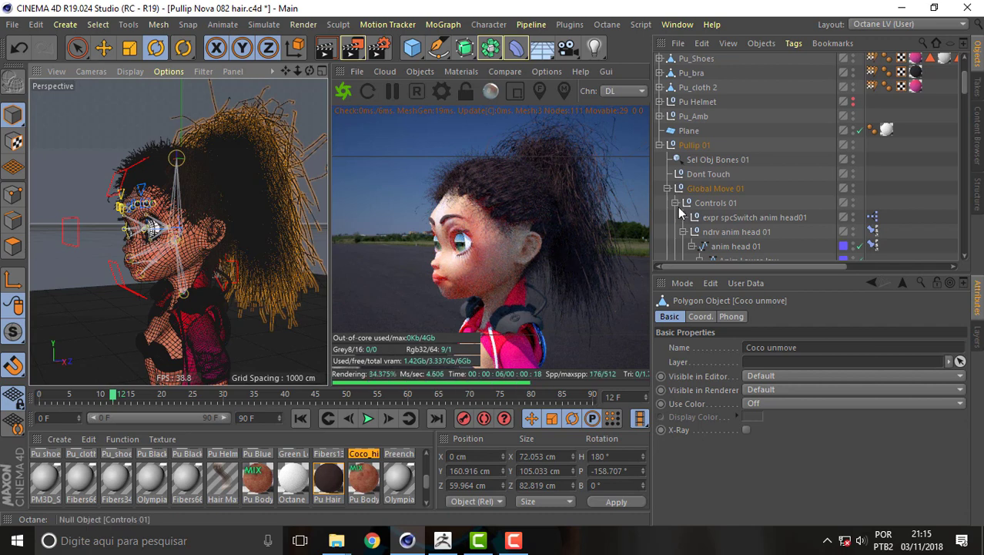
left_click(367, 418)
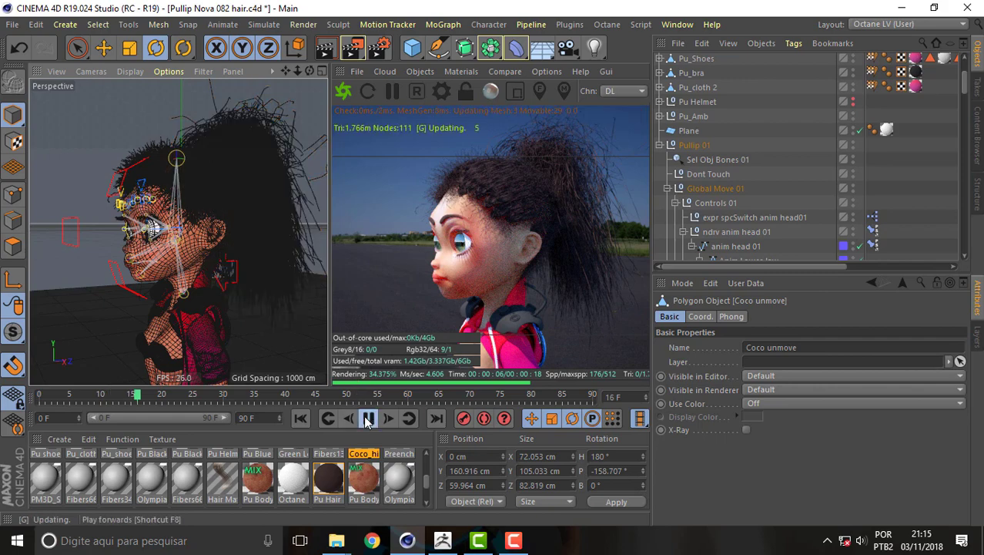
left_click(368, 418)
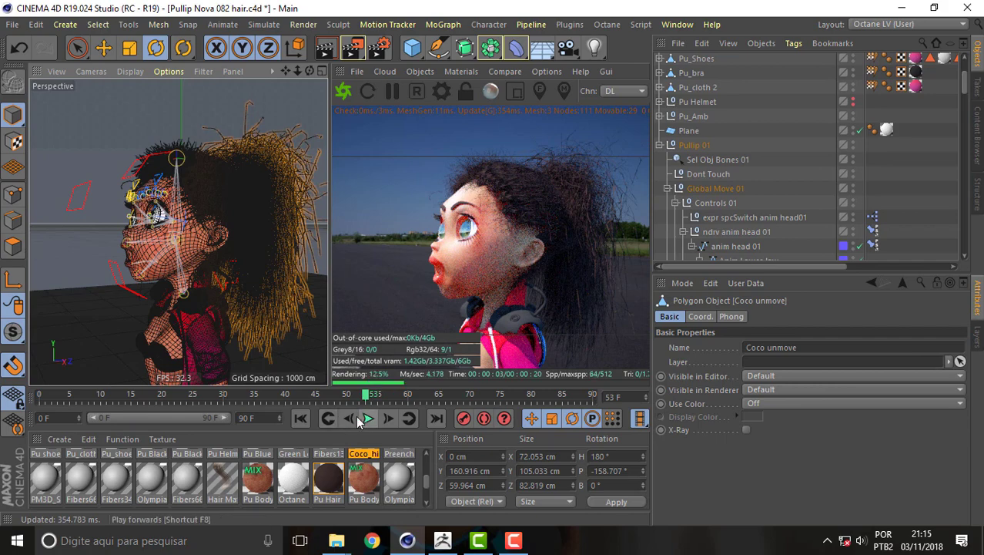
left_click(301, 419)
left_click(367, 419)
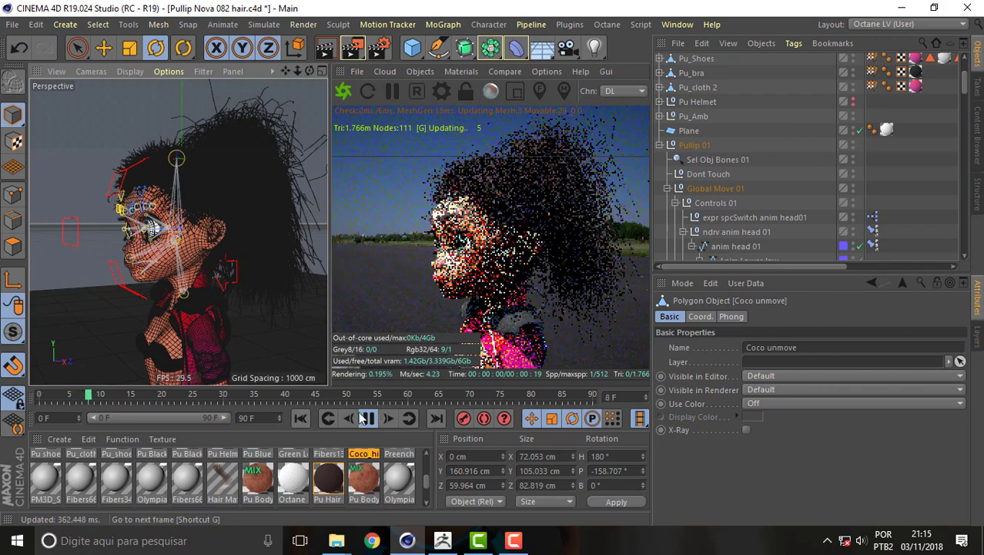
left_click(367, 419)
left_click(300, 418)
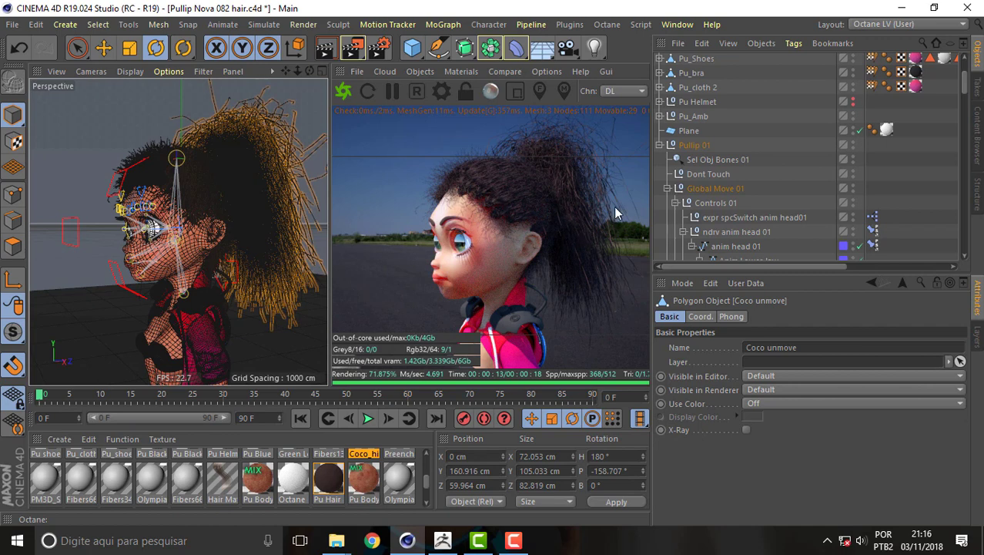
Set Coco unmove and Preenchimento editor and render visibility to Off
left_click_drag(968, 94, 961, 144)
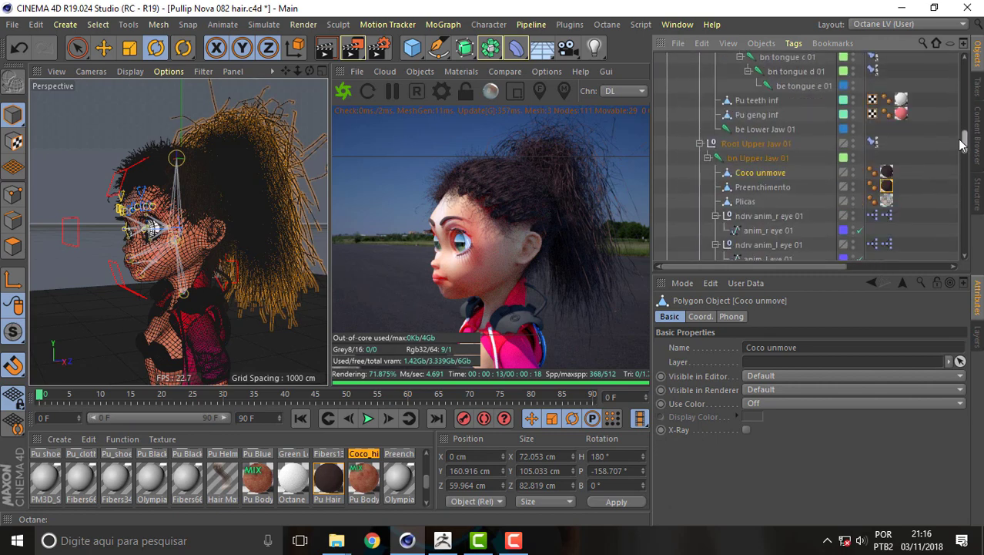
left_click(853, 176)
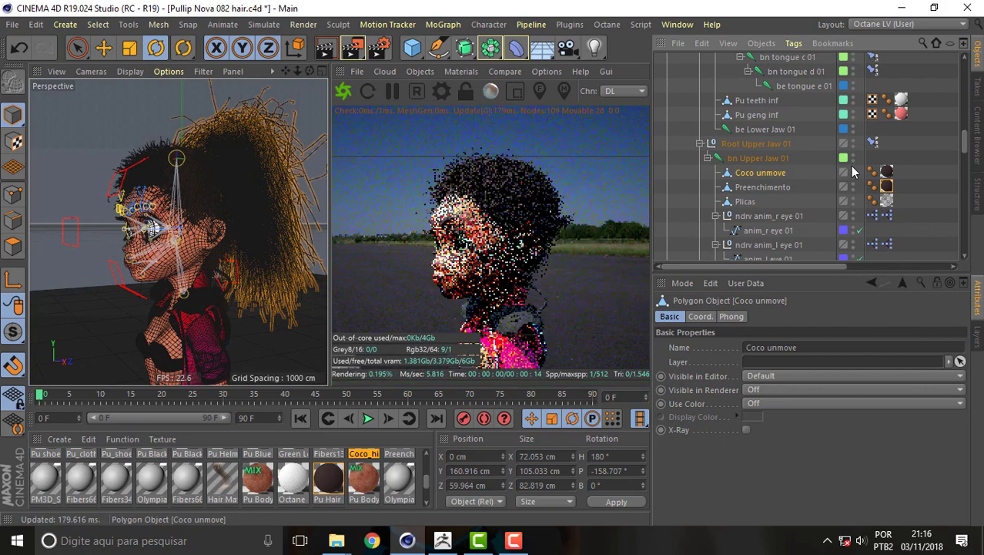
left_click(854, 170)
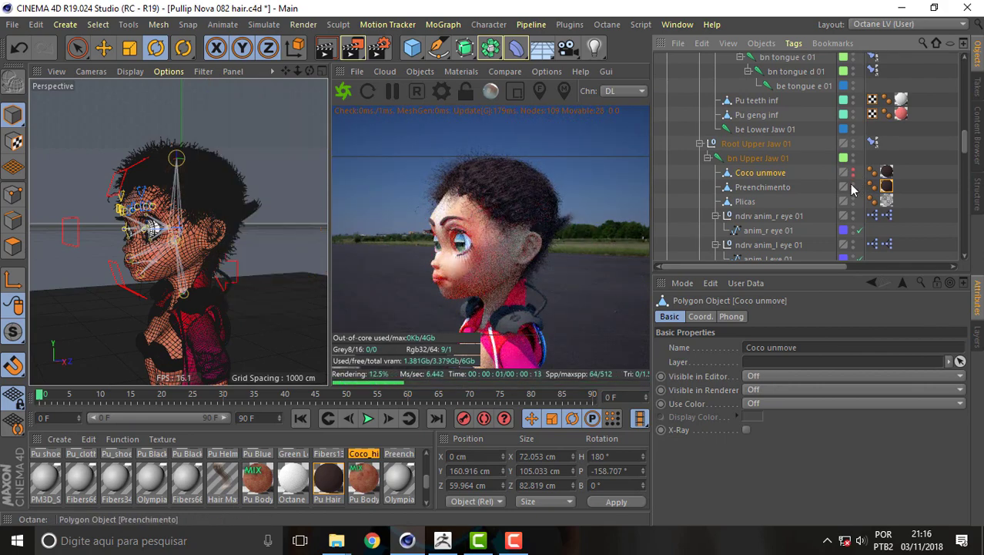
left_click(853, 185)
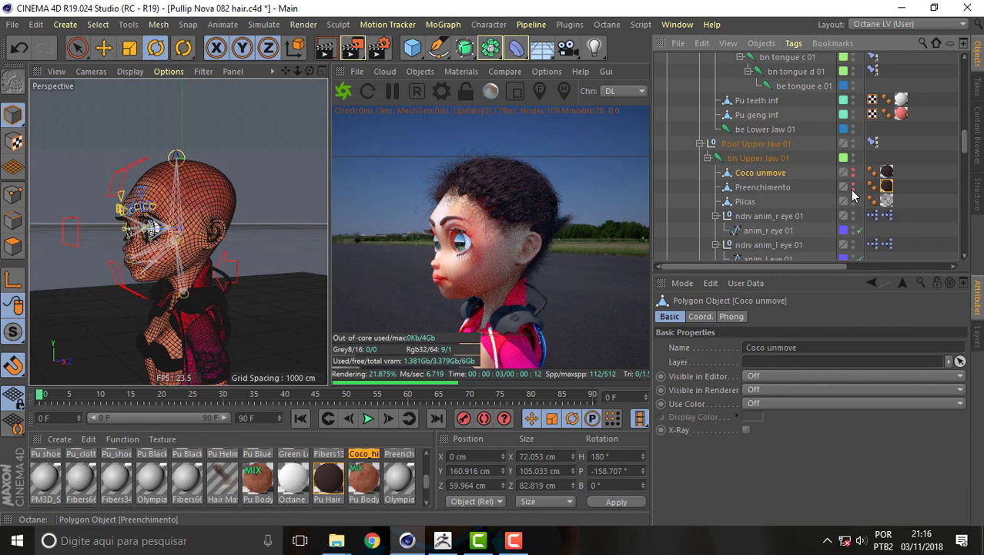
left_click(854, 191)
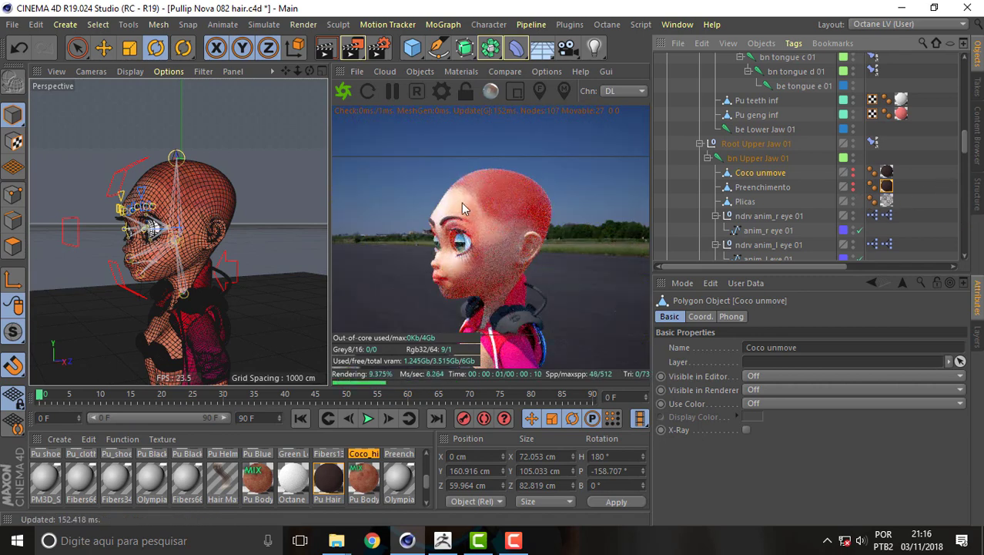
In ZBrush, step down five subtools and hide PM3D_Sphere3D1
left_click(514, 543)
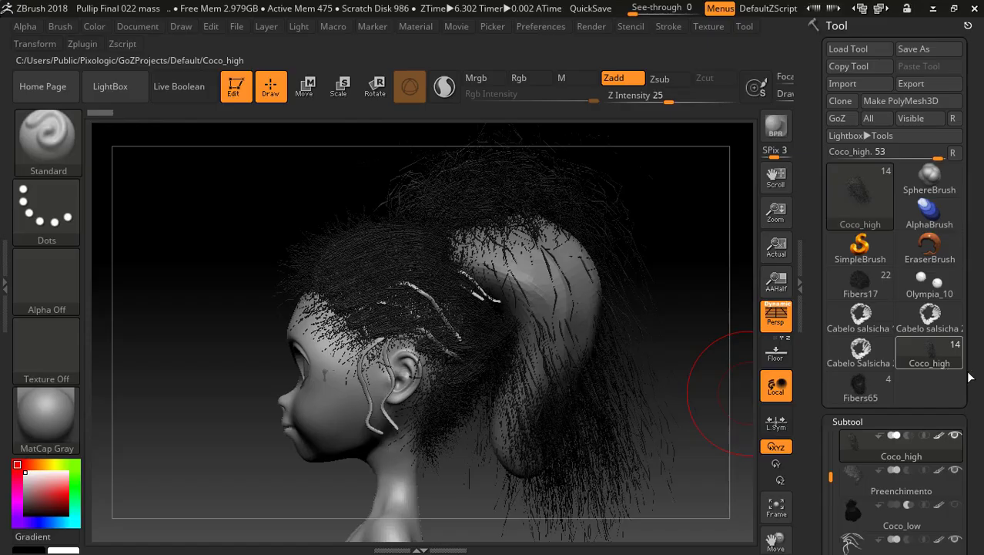
left_click_drag(968, 362, 973, 259)
scroll(973, 260, "down", 1)
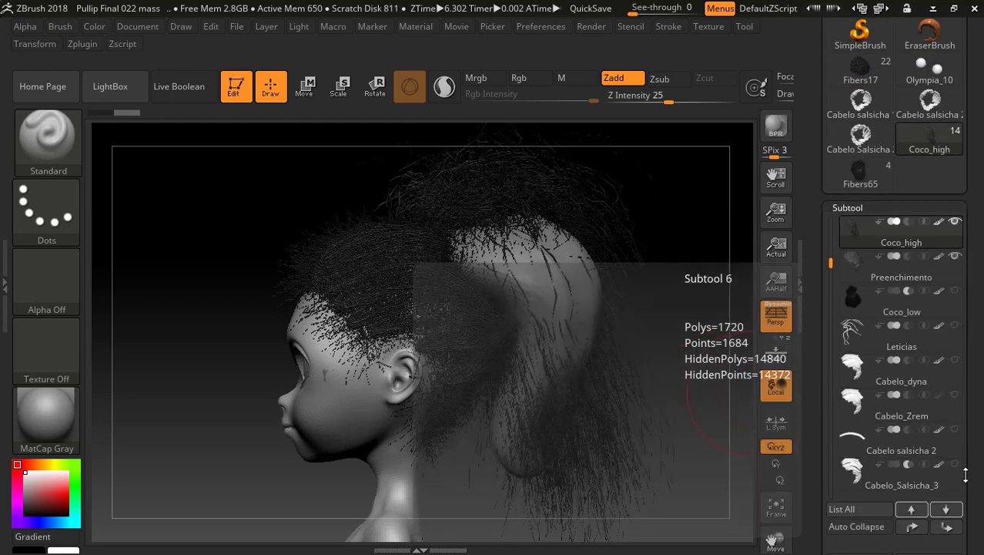
left_click(946, 509)
left_click(947, 510)
left_click(947, 509)
left_click(947, 510)
left_click(946, 509)
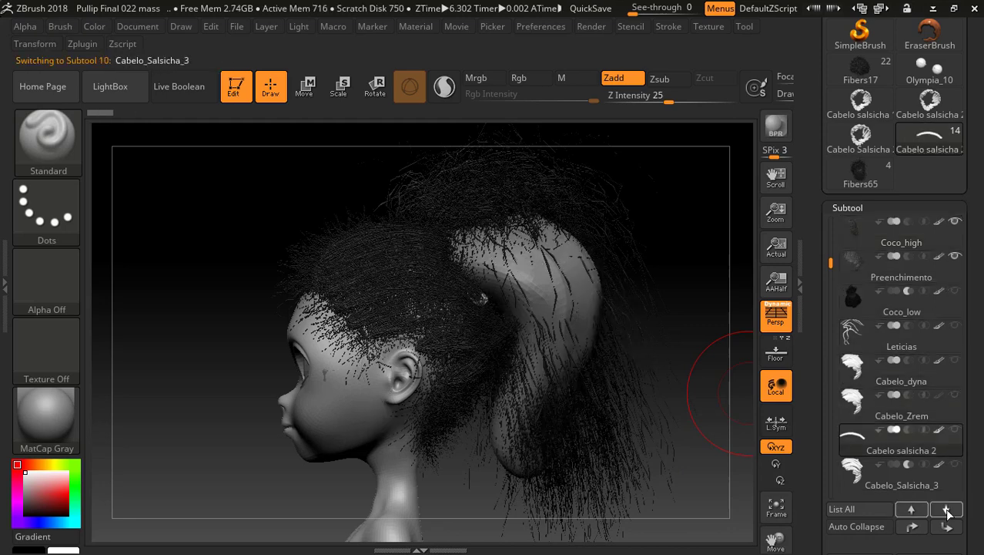
left_click(947, 509)
left_click(946, 510)
left_click(947, 509)
left_click(946, 509)
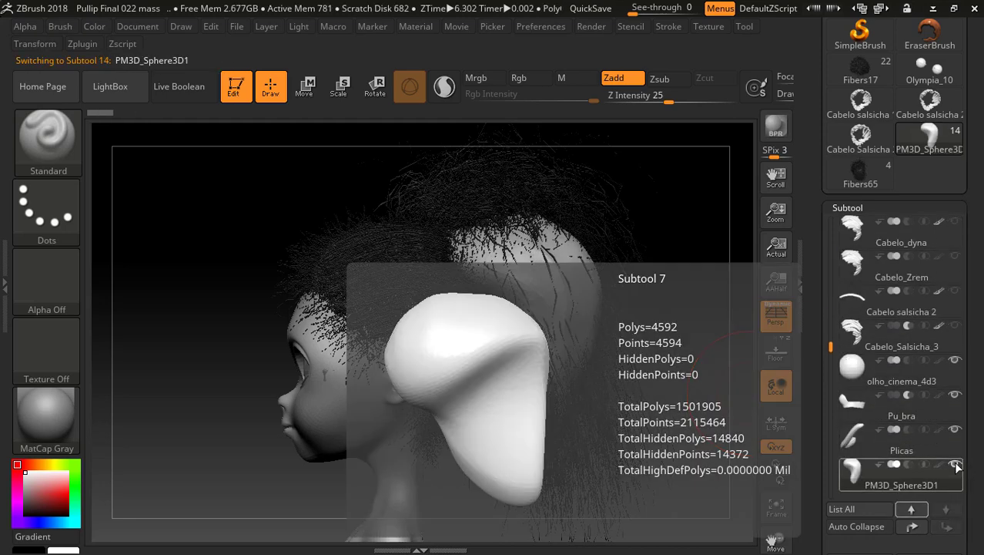
left_click(955, 465)
Move through the subtool list from olho_cinema_4d3 back up toward the hair subtools
left_click(957, 362)
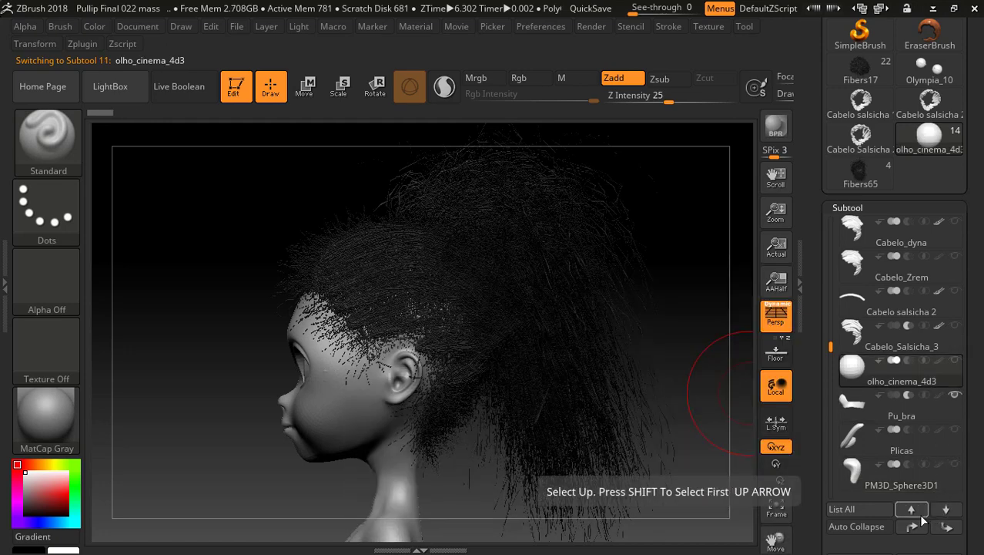
left_click(947, 509)
left_click(946, 509)
left_click(946, 509)
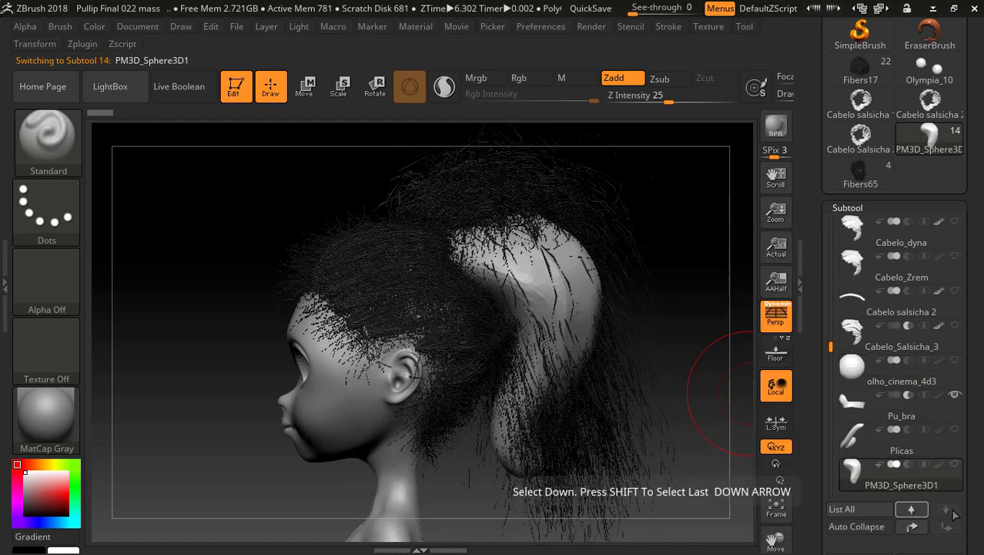
left_click(910, 511)
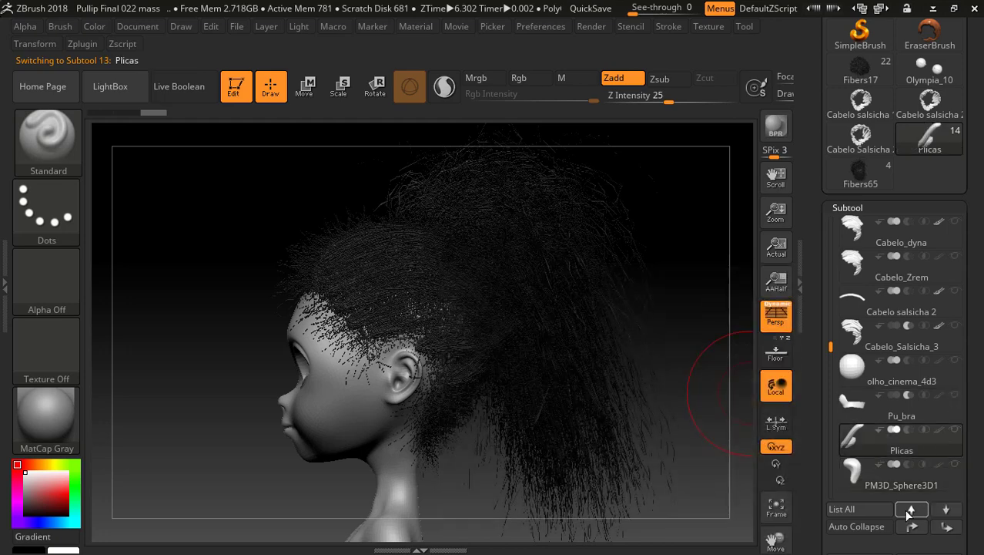
left_click(910, 511)
left_click(910, 510)
left_click(910, 510)
left_click(910, 510)
left_click(910, 511)
left_click(910, 511)
left_click(910, 511)
left_click(910, 511)
left_click(909, 511)
left_click(910, 510)
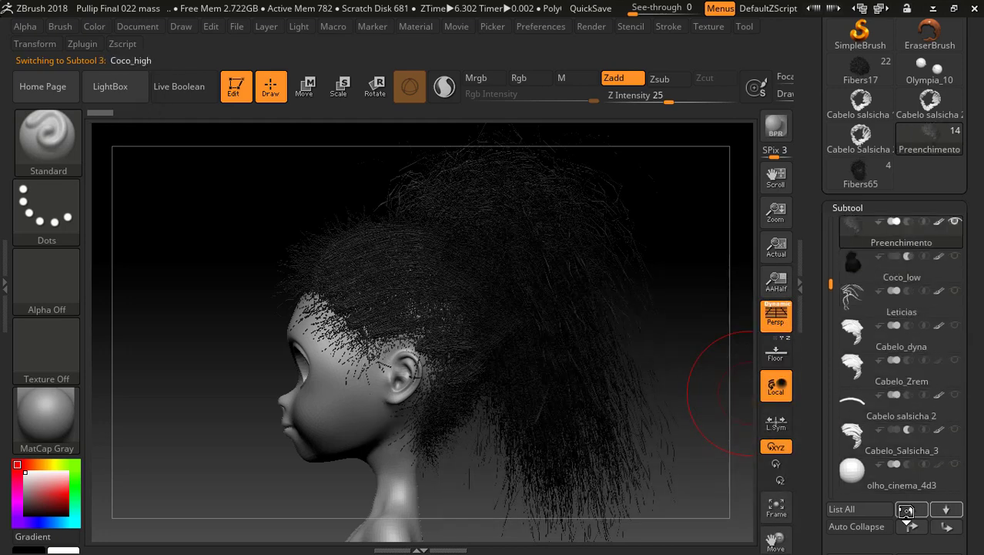
left_click(910, 510)
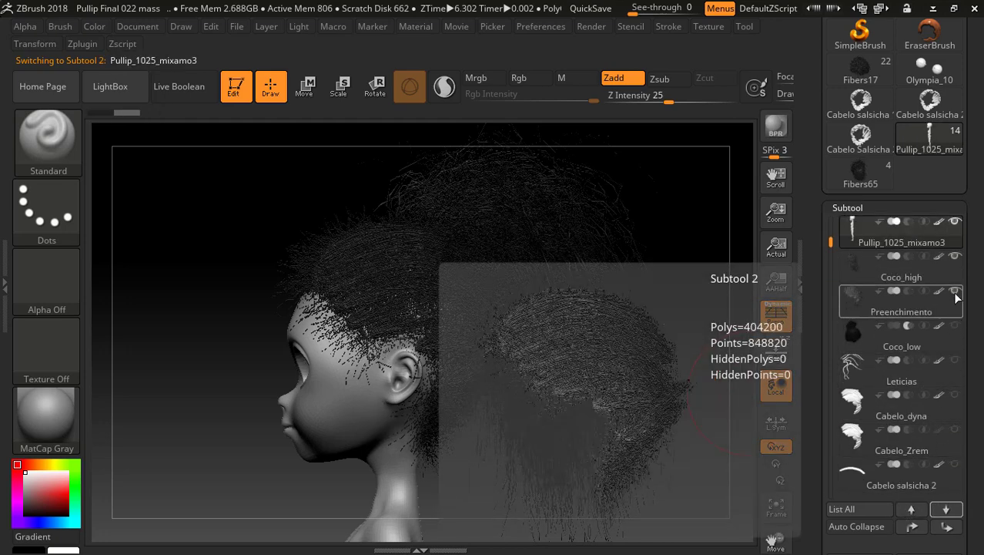
Hide Preenchimento and Coco_high, and make Pullip_1025_mixamo3 the active subtool
left_click(955, 291)
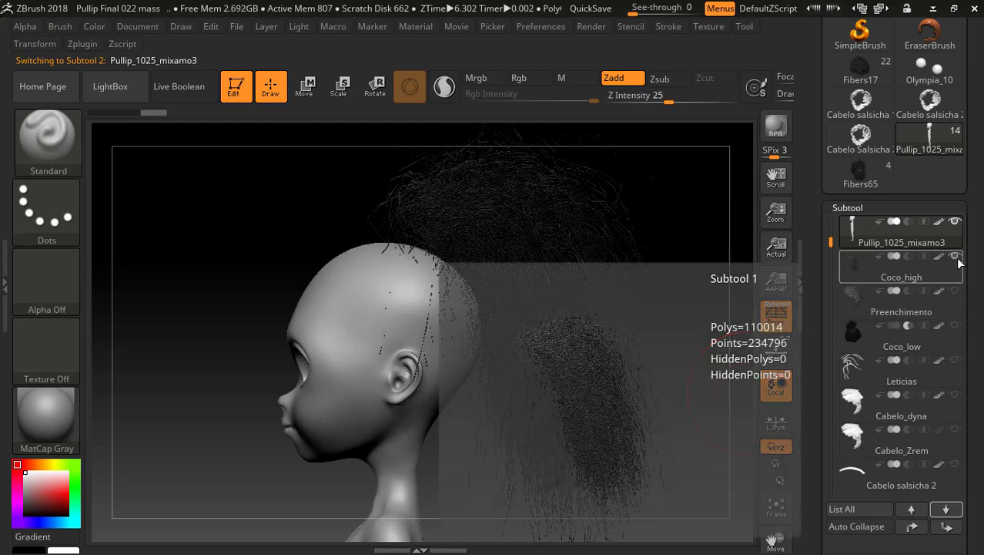
left_click(955, 256)
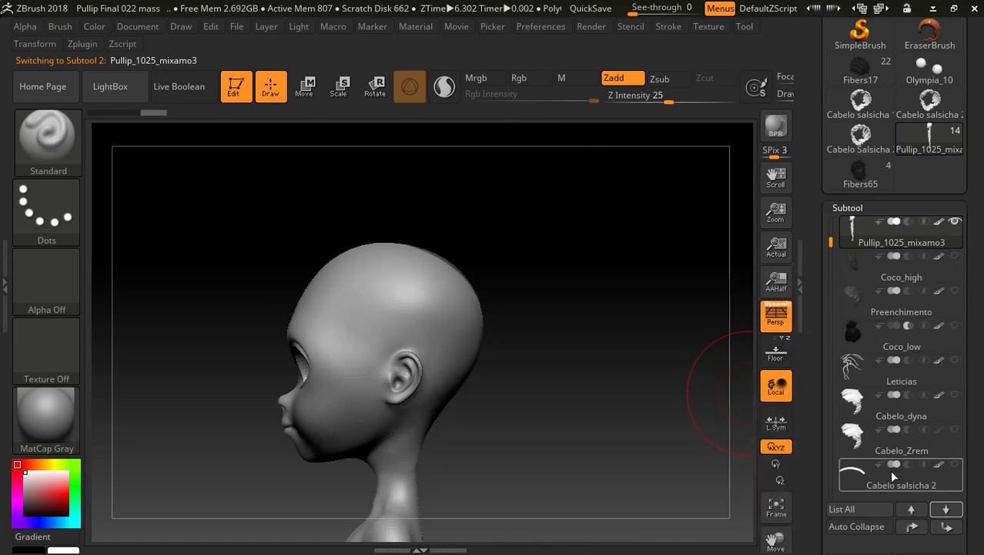
left_click(912, 510)
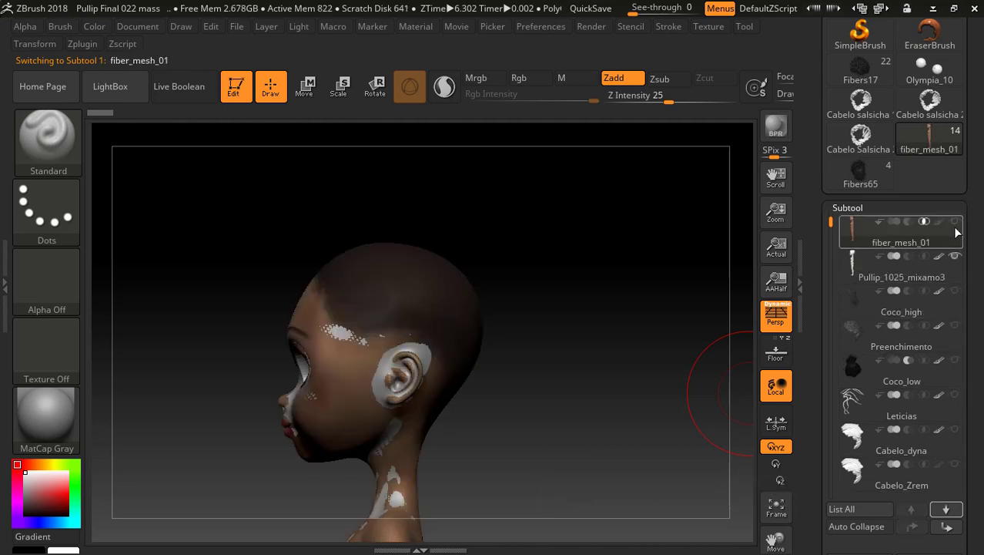
left_click(932, 280)
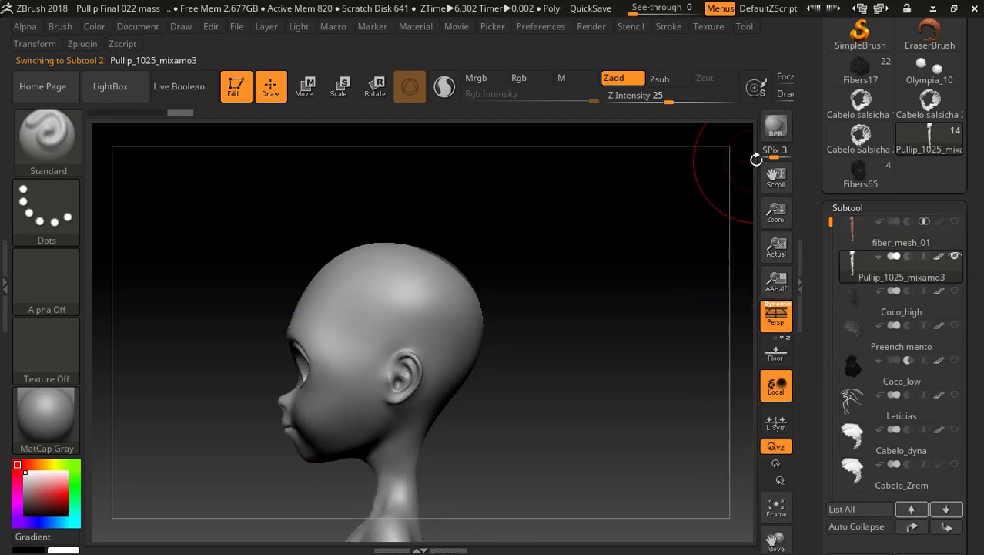
left_click_drag(716, 185, 674, 220)
mouse_move(667, 224)
left_mouse_down()
mouse_move(631, 225)
mouse_move(646, 225)
mouse_move(648, 255)
mouse_move(680, 242)
left_mouse_up()
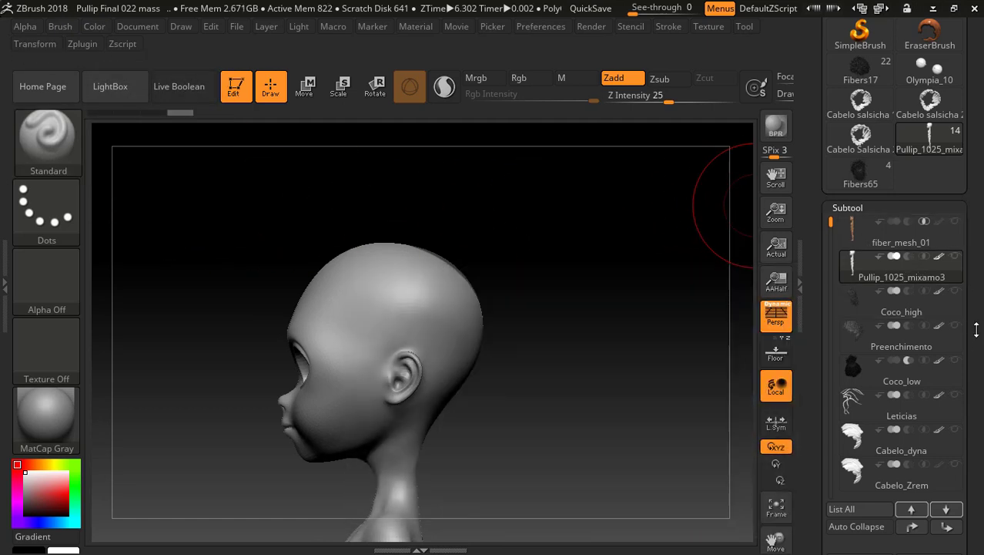
scroll(976, 329, "down", 3)
left_click(955, 200)
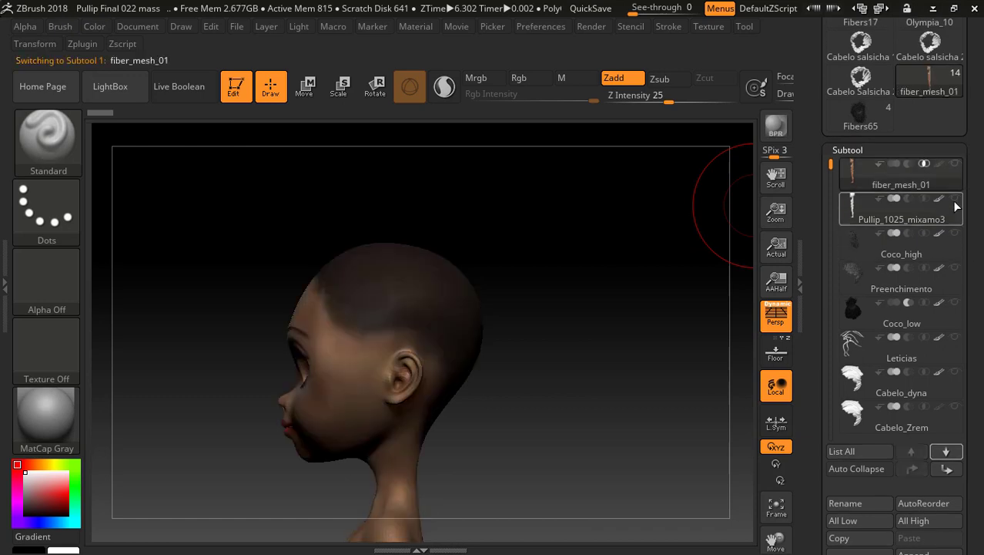
left_click(955, 199)
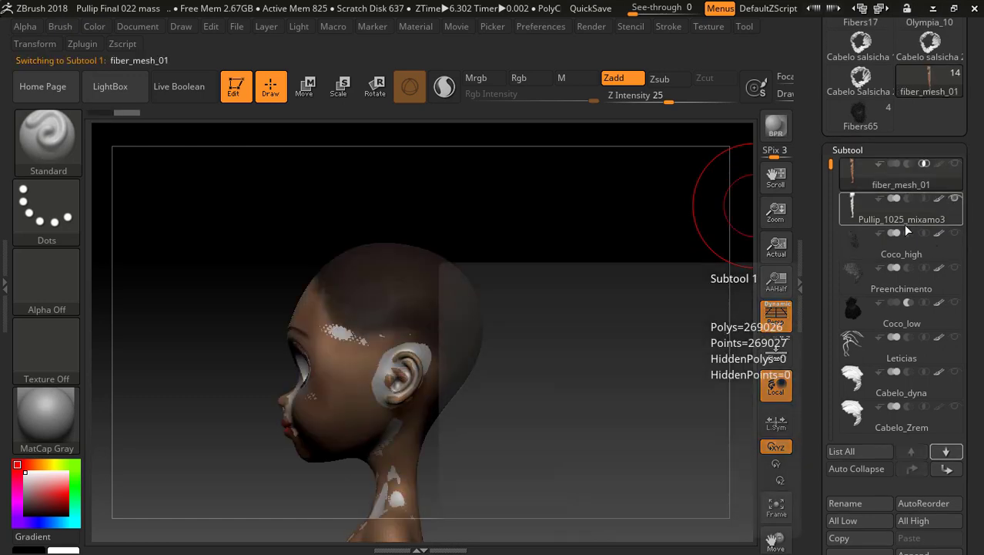
left_click(904, 220)
scroll(976, 229, "down", 1)
scroll(977, 230, "down", 5)
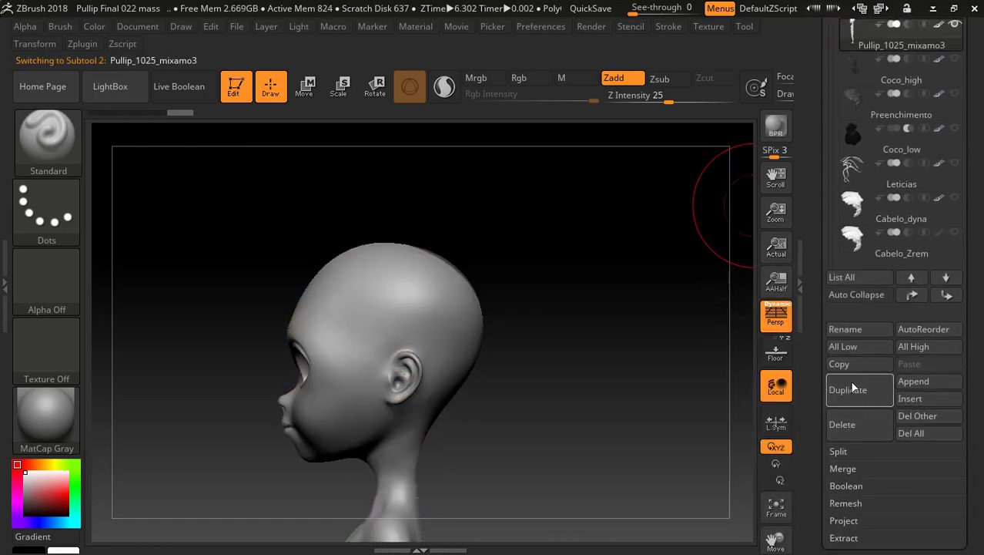
Duplicate Pullip_1025_mixamo3 and select the new Pullip_1025_mixamo4 copy
left_click(878, 373)
scroll(977, 160, "up", 2)
scroll(977, 160, "up", 3)
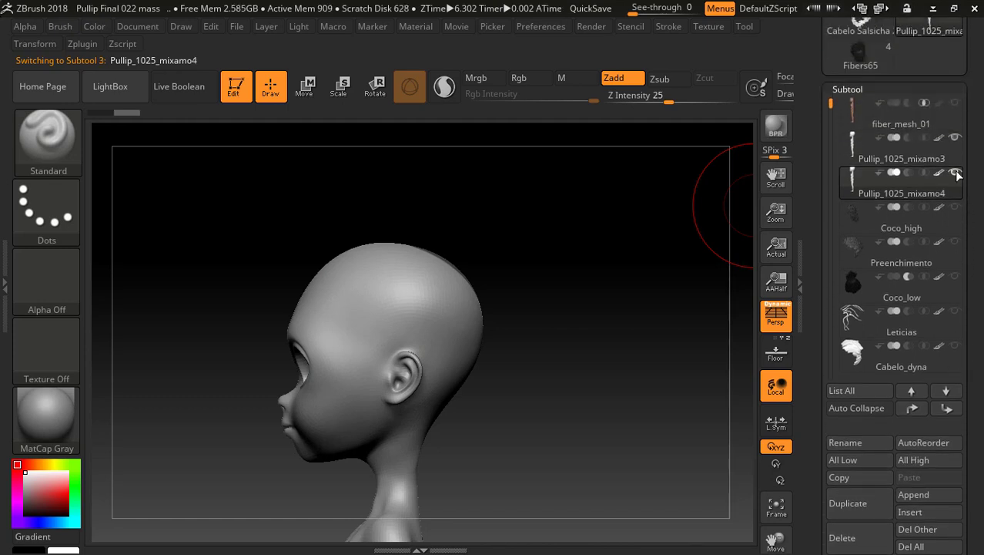
left_click(921, 189)
mouse_move(901, 224)
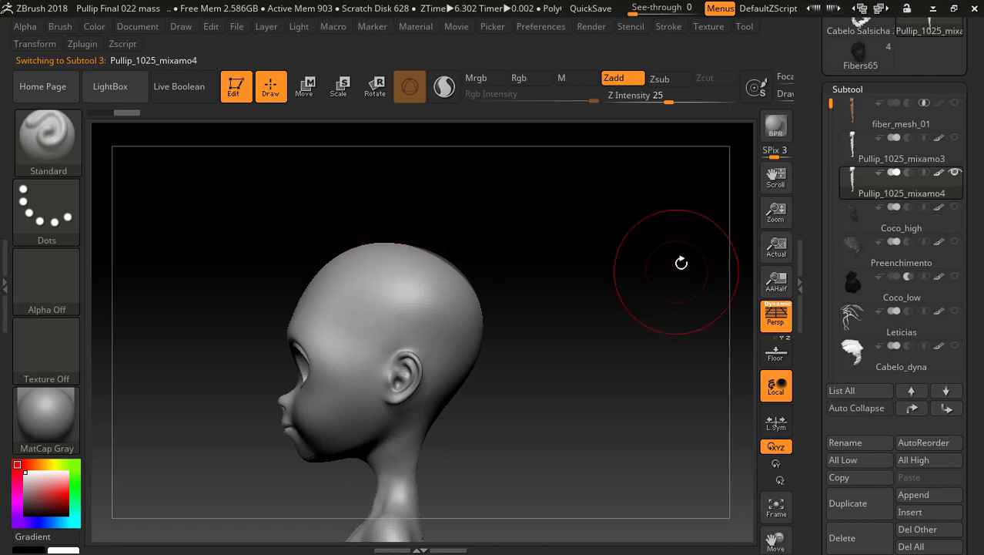
Invert the mask on the copy twice, leaving the head unmasked
key("ctrl")
left_click(654, 258, "ctrl")
left_click(630, 260, "ctrl")
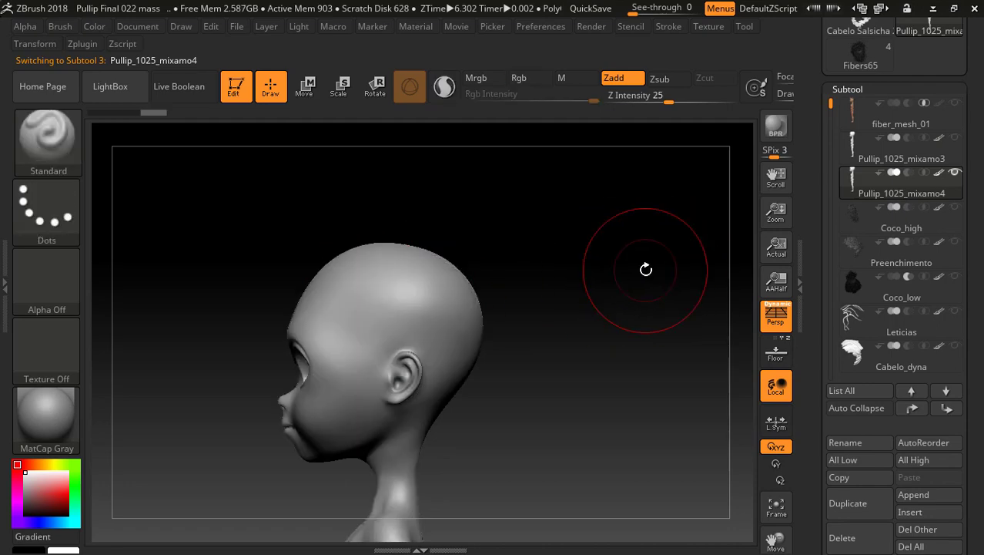
left_click(48, 141)
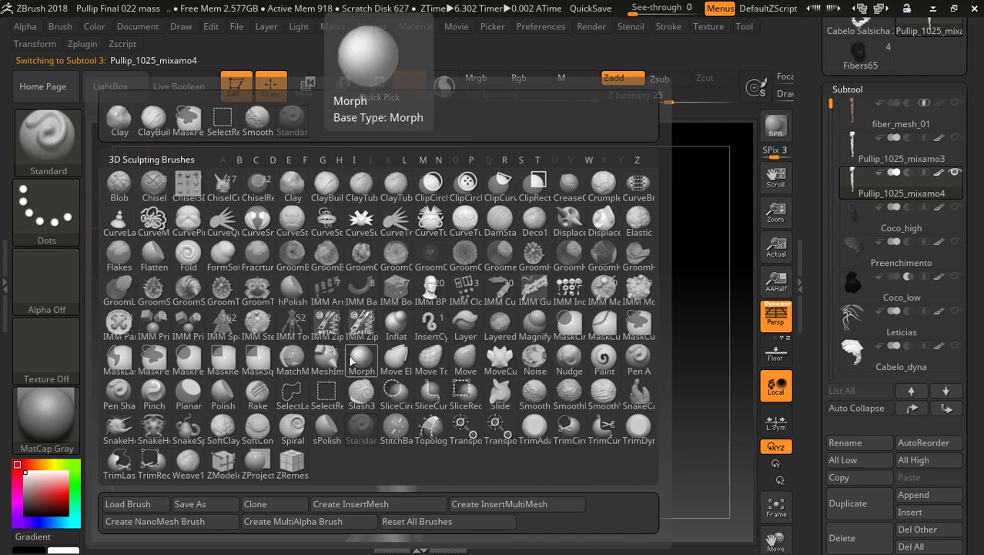
Assign MaskPen as the Ctrl masking brush and clear any mask from the head
left_click(188, 117)
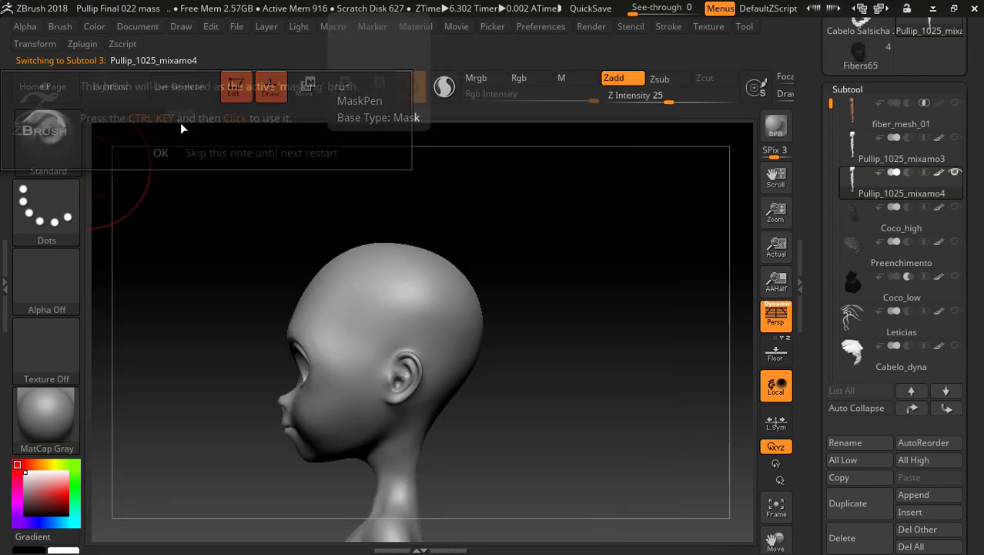
left_click(160, 152)
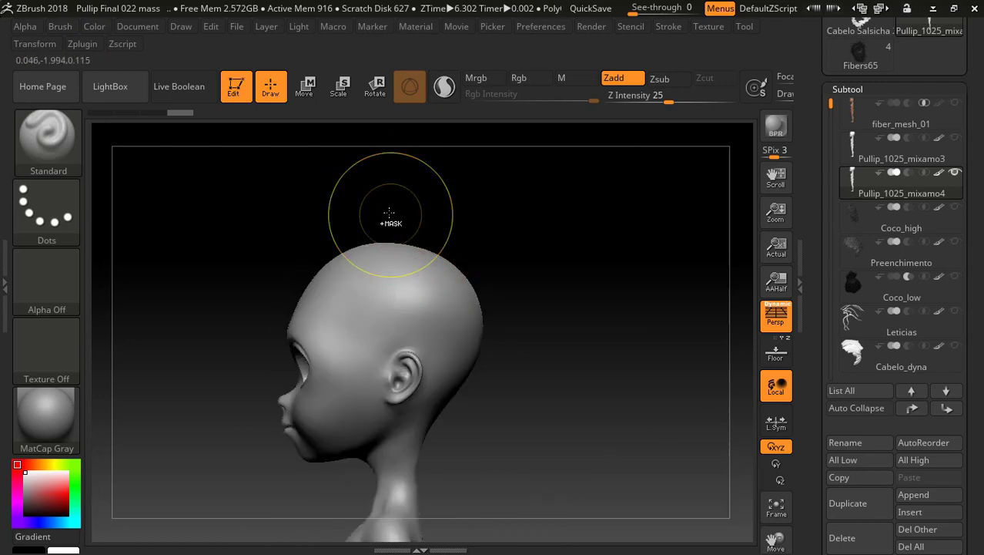
mouse_move(389, 212)
left_mouse_down("ctrl")
mouse_move(486, 286)
mouse_move(546, 289)
left_mouse_up("ctrl")
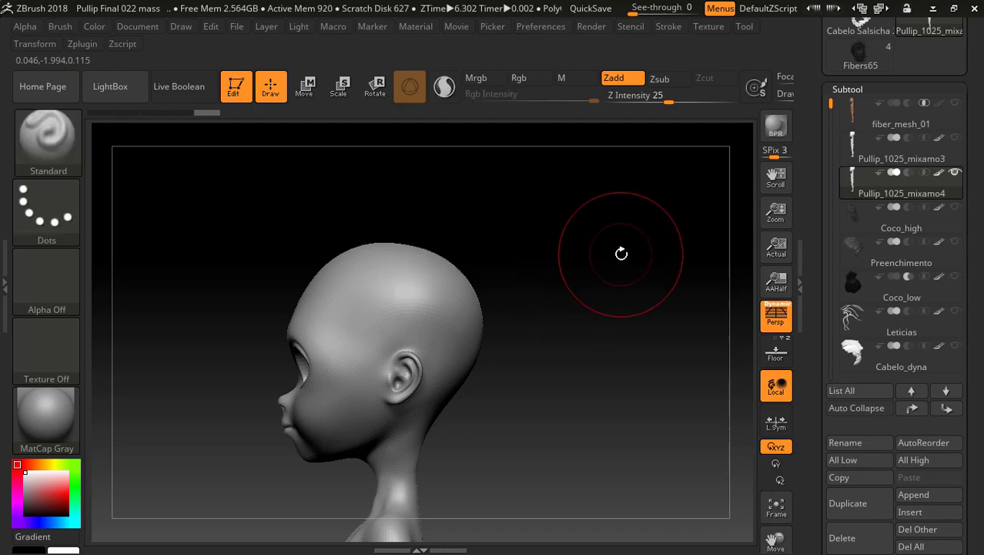
left_click(48, 138)
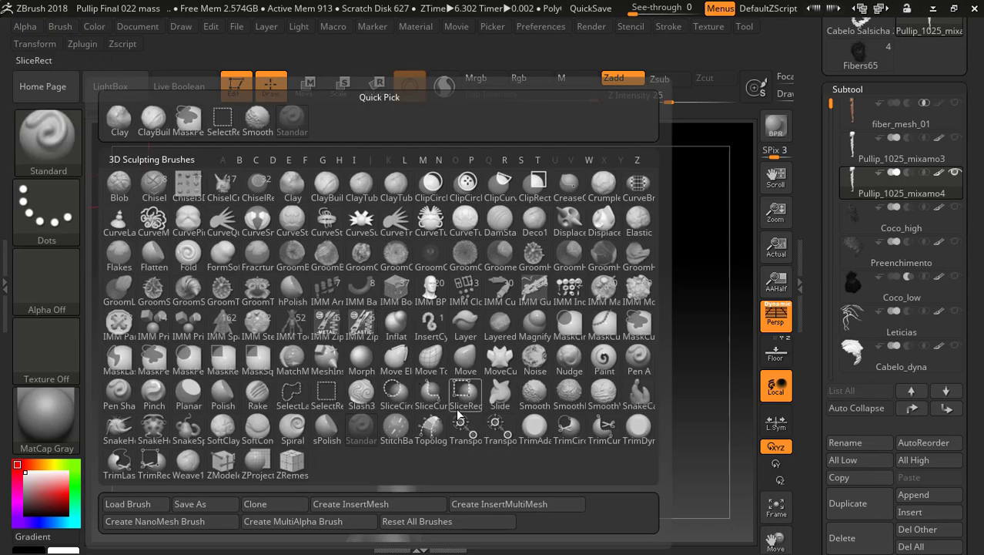
Set SelectLasso as the selection brush and lasso-hide everything except a cap-shaped scalp patch
left_click(287, 398)
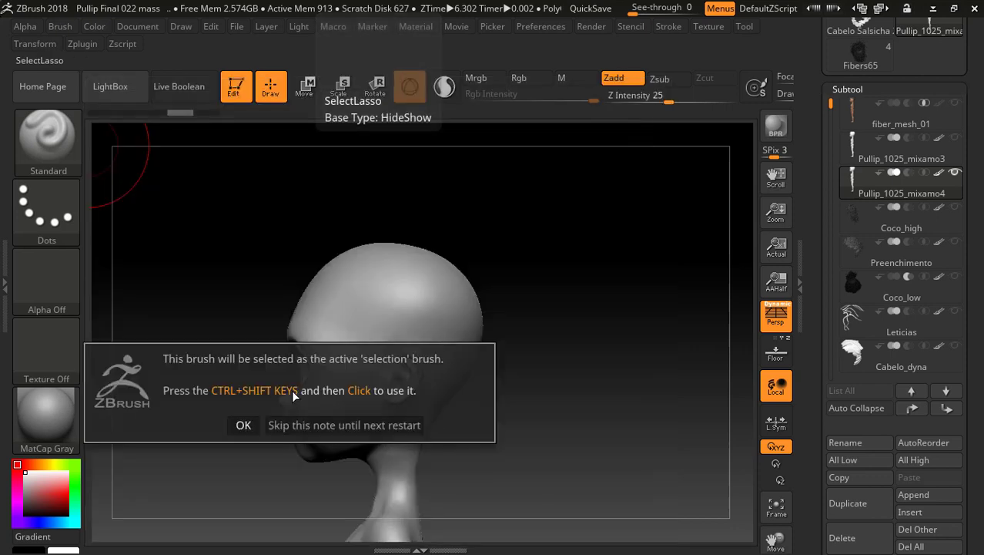
left_click(244, 425)
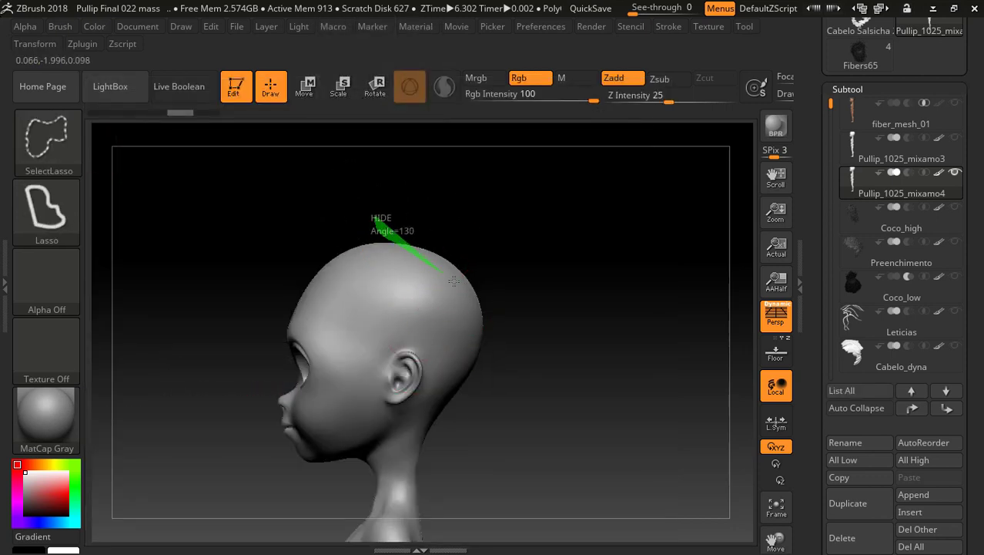
left_click_drag(454, 280, 373, 203, "ctrl+shift")
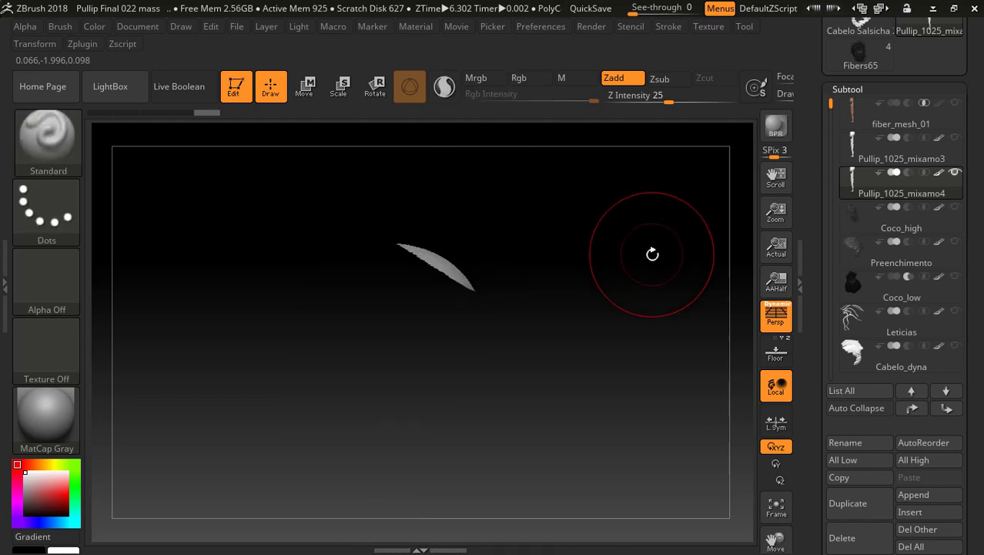
mouse_move(652, 254)
left_mouse_down()
mouse_move(569, 266)
mouse_move(598, 294)
mouse_move(634, 298)
mouse_move(622, 292)
left_mouse_up()
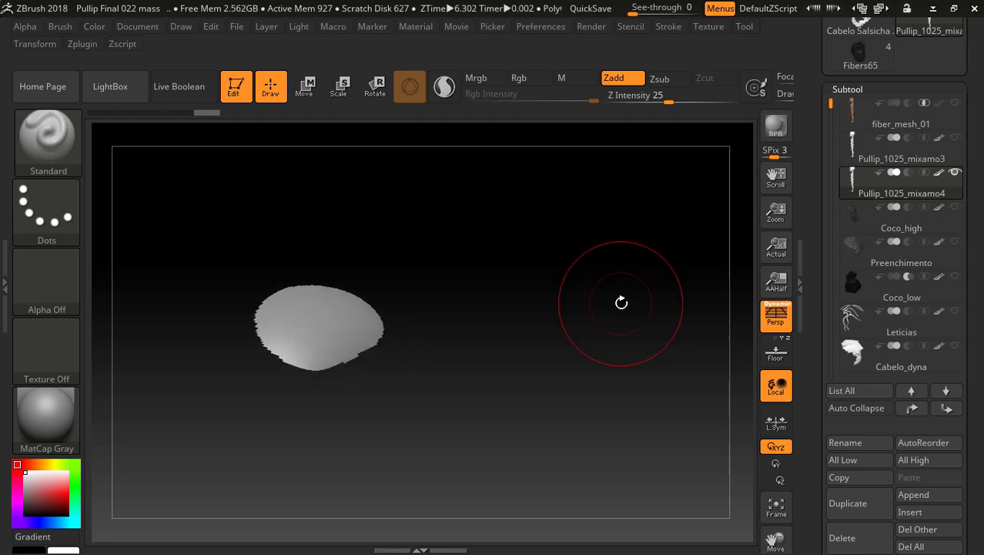
Clear all masking from the Pullip_1025_mixamo4 scalp patch, leaving it fully unmasked
key("shift")
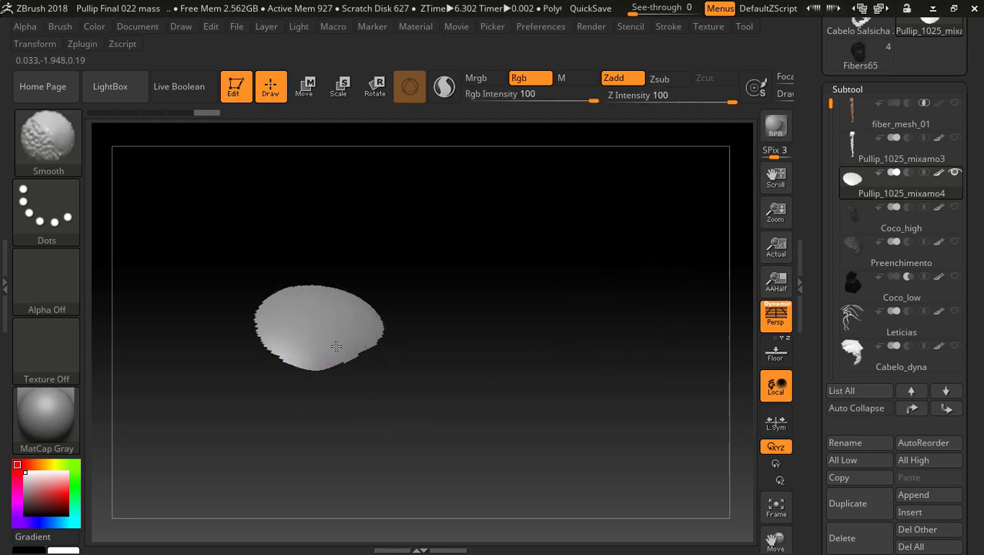
key("ctrl")
left_click(332, 334, "ctrl")
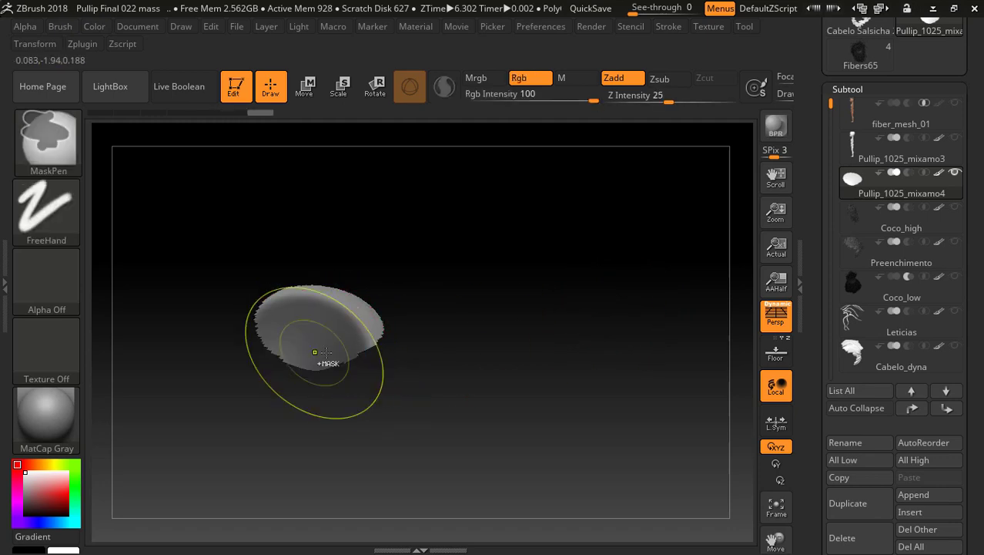
left_click_drag(417, 332, 362, 324, "ctrl")
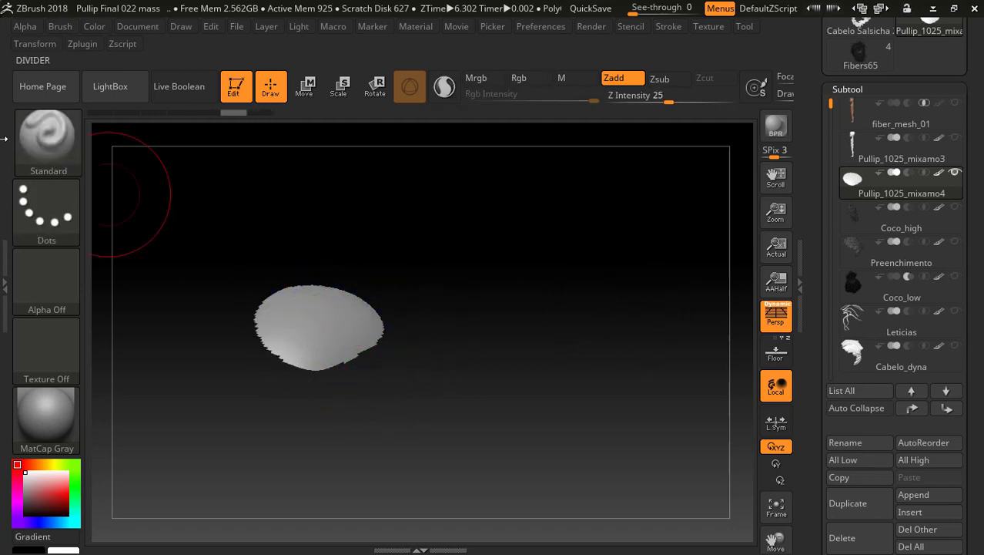
key("shift")
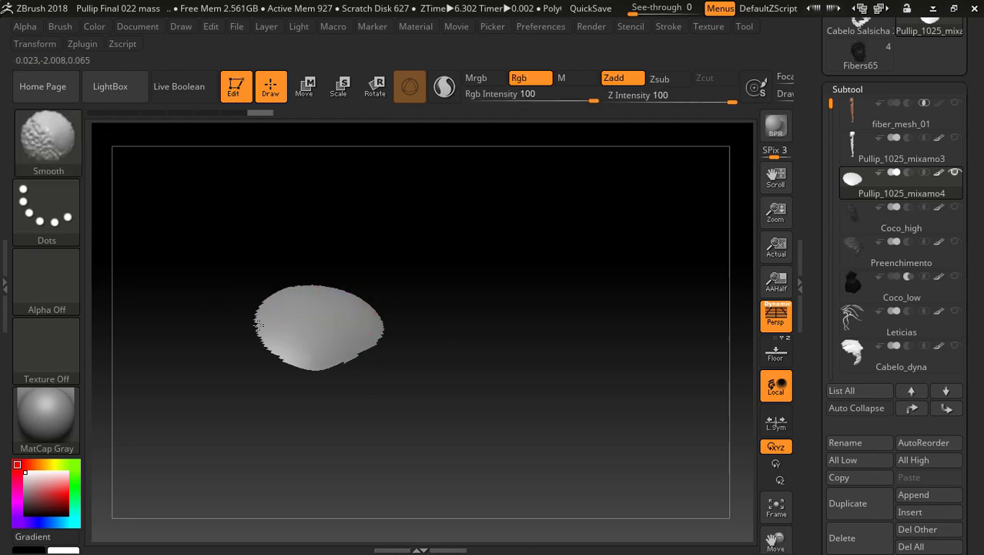
left_click(450, 346, "ctrl")
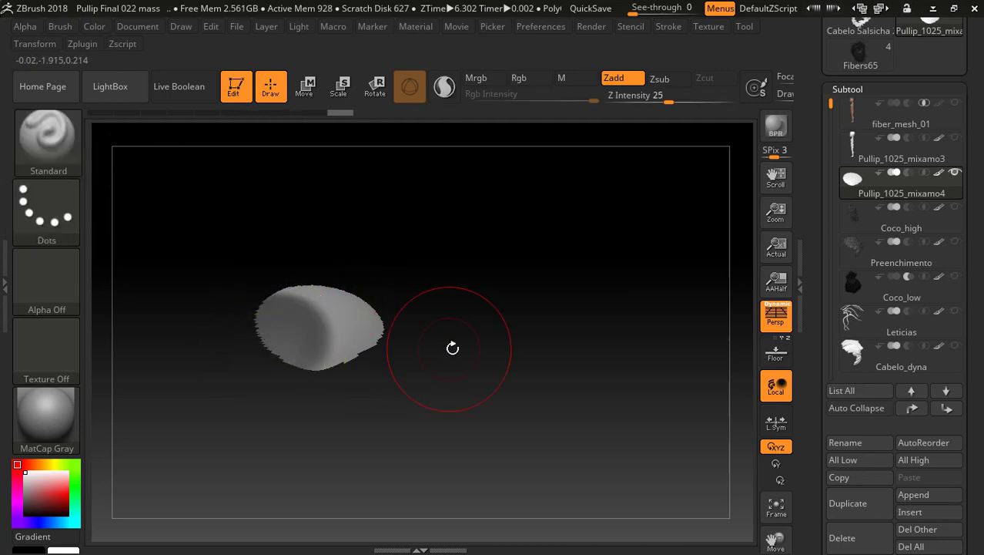
left_click_drag(495, 329, 720, 369, "ctrl")
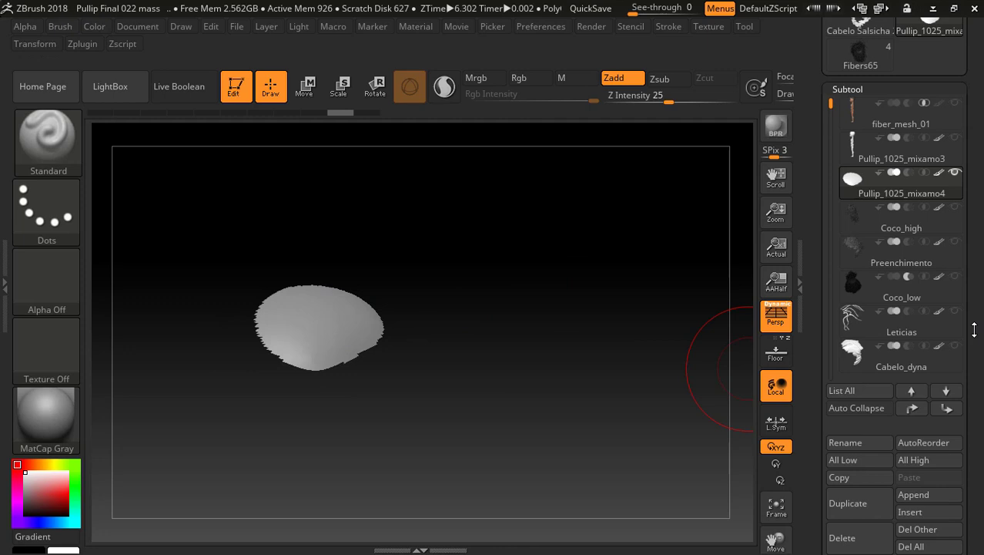
left_click_drag(975, 330, 966, 241)
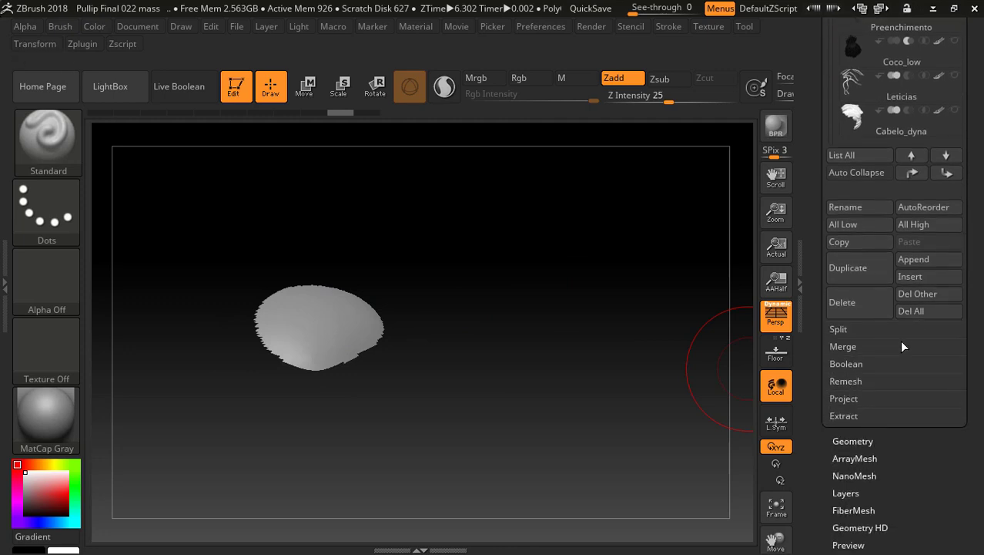
Delete the hidden polygons from the scalp subtool with Modify Topology > Del Hidden
left_click(852, 445)
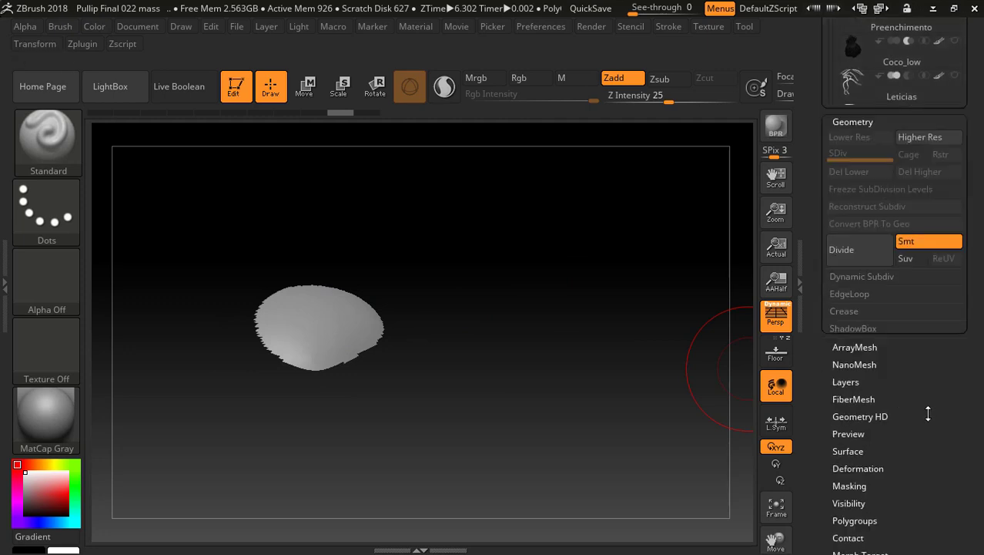
left_click_drag(900, 278, 899, 299)
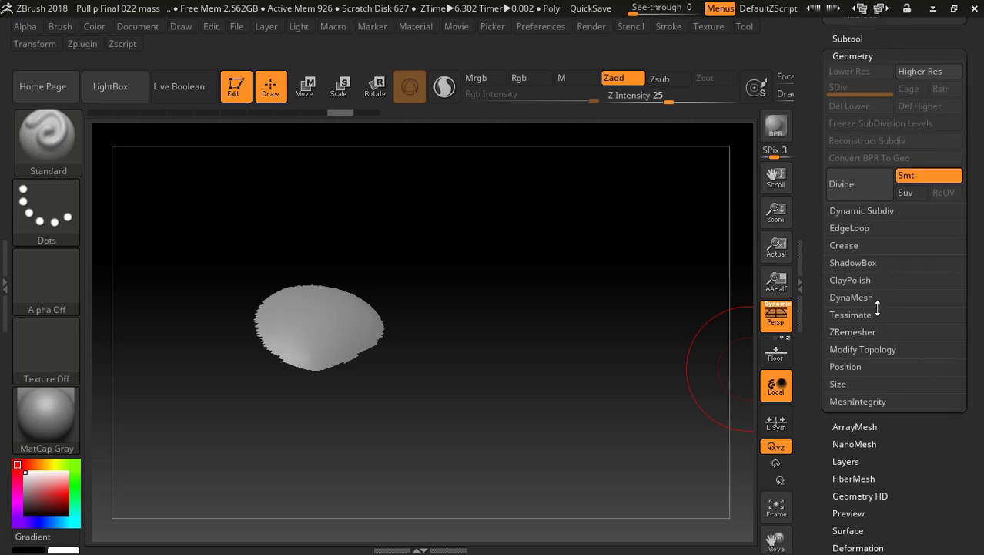
left_click(861, 349)
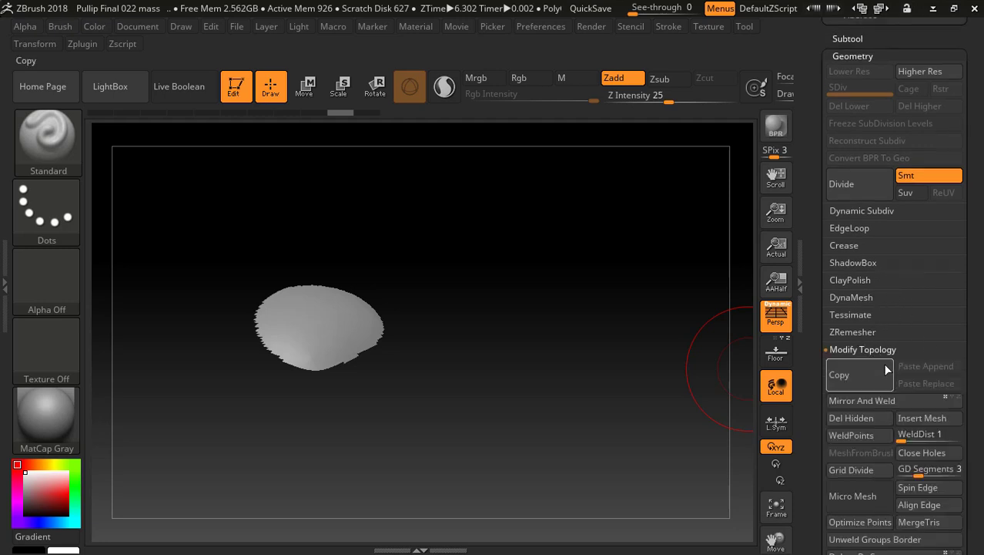
left_click(851, 416)
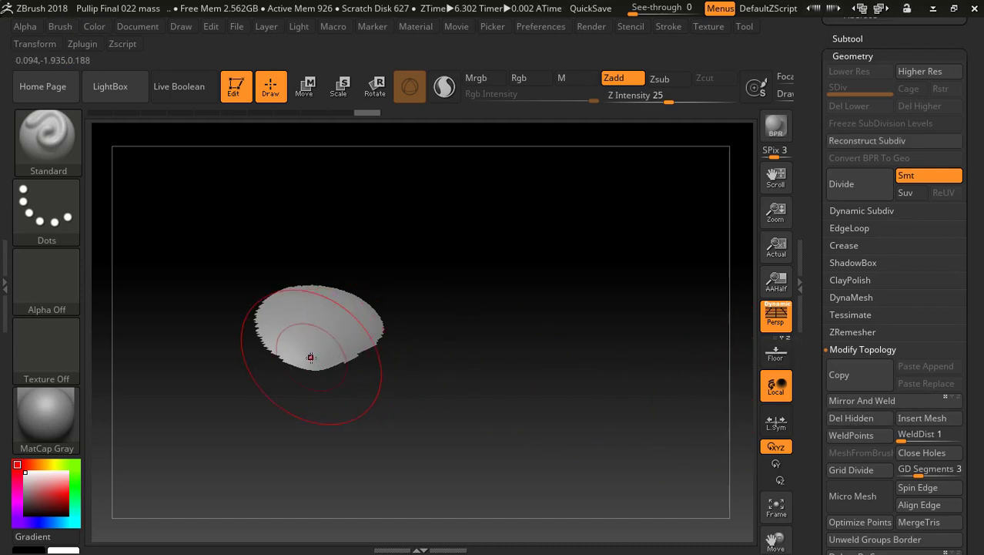
Smooth the left edge of the scalp patch with the Smooth brush
key("ctrl+shift")
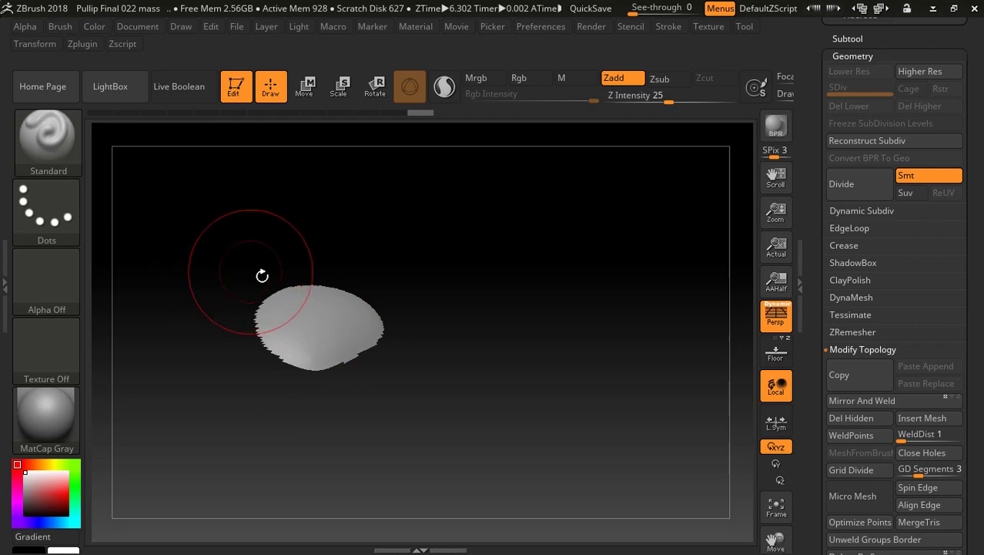
key("shift")
key("shift")
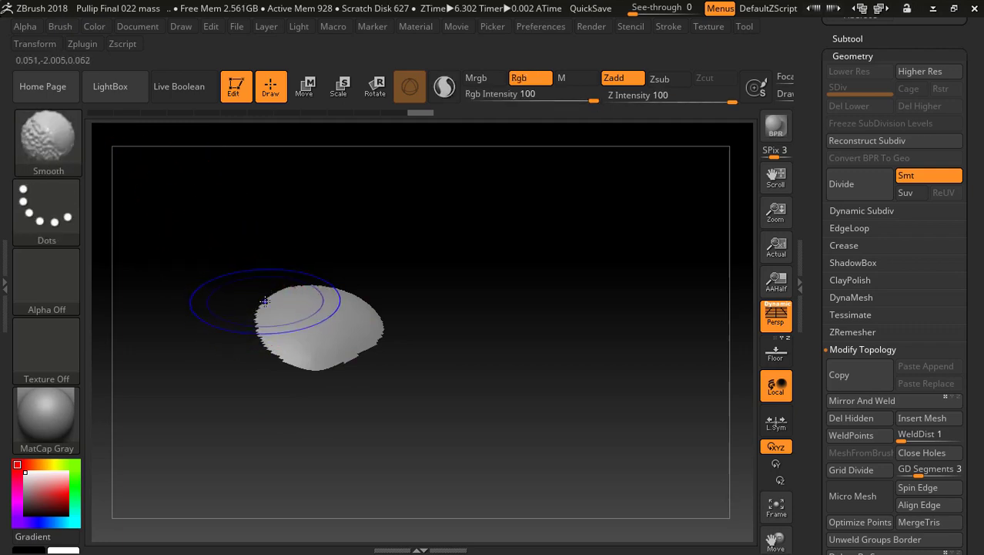
left_click_drag(256, 319, 231, 320, "shift")
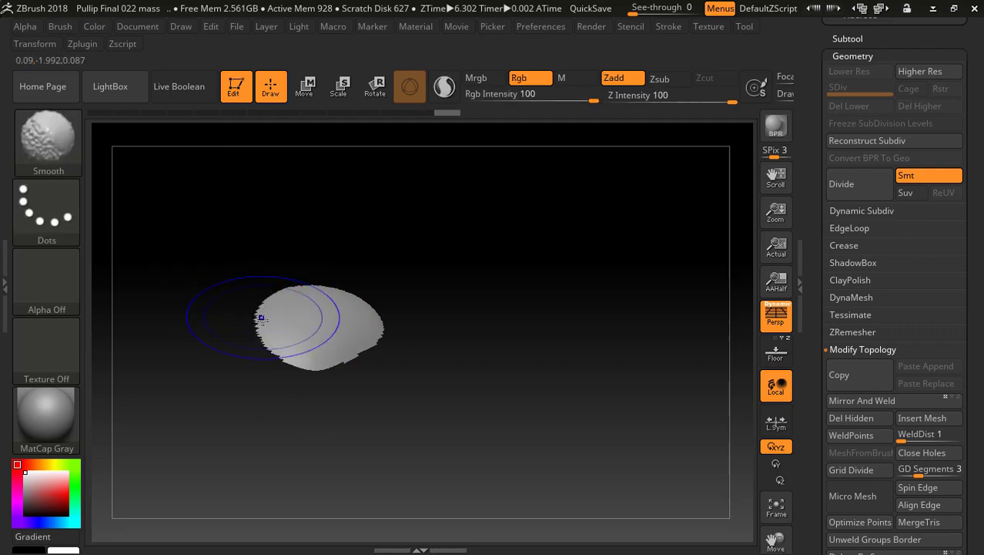
left_click_drag(301, 303, 292, 348, "shift")
mouse_move(648, 235)
left_mouse_down()
mouse_move(634, 237)
mouse_move(696, 220)
mouse_move(679, 215)
left_mouse_up()
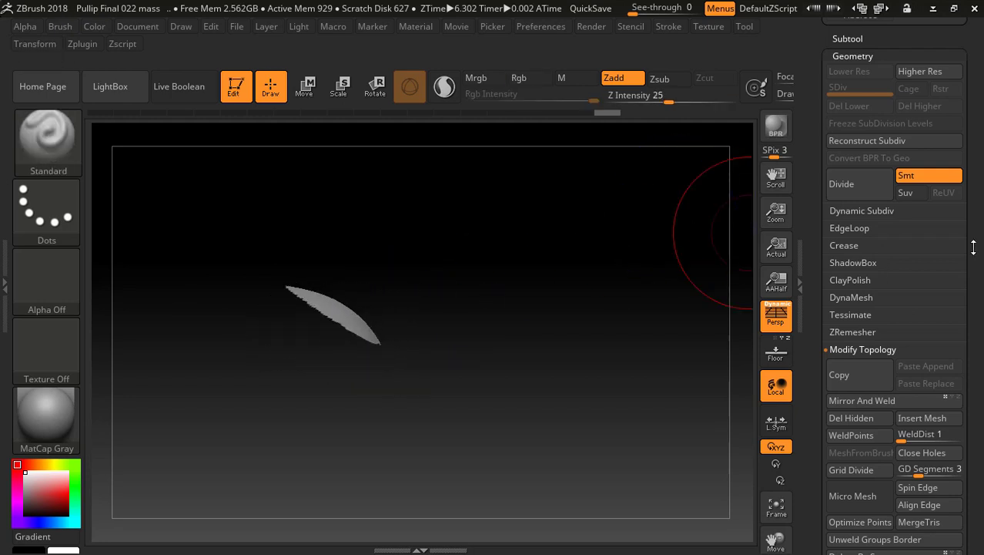
left_click_drag(972, 246, 981, 362)
left_click_drag(847, 327, 857, 331)
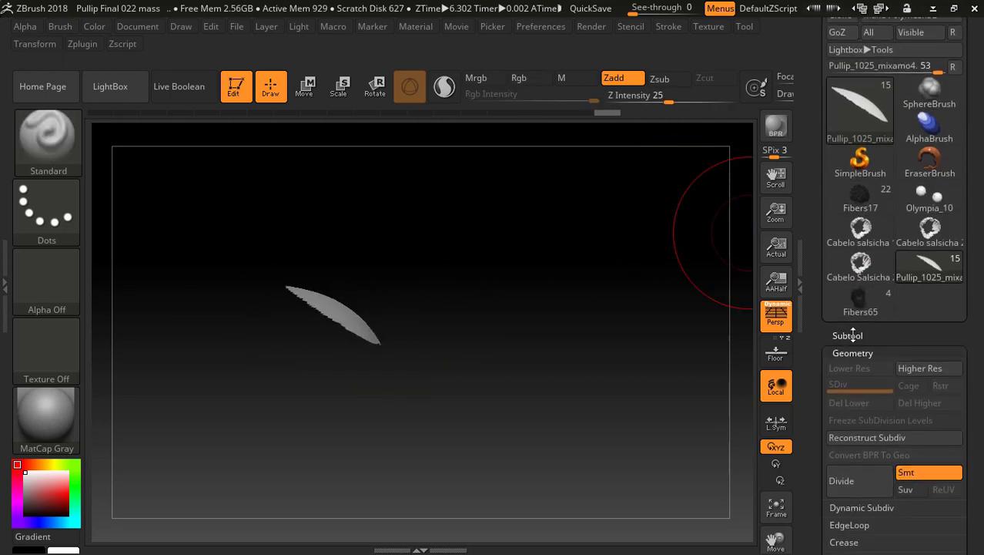
Rename the Pullip_1025_mixamo4 subtool to 'Escalpo'
left_click(847, 335)
left_click_drag(979, 336, 979, 200)
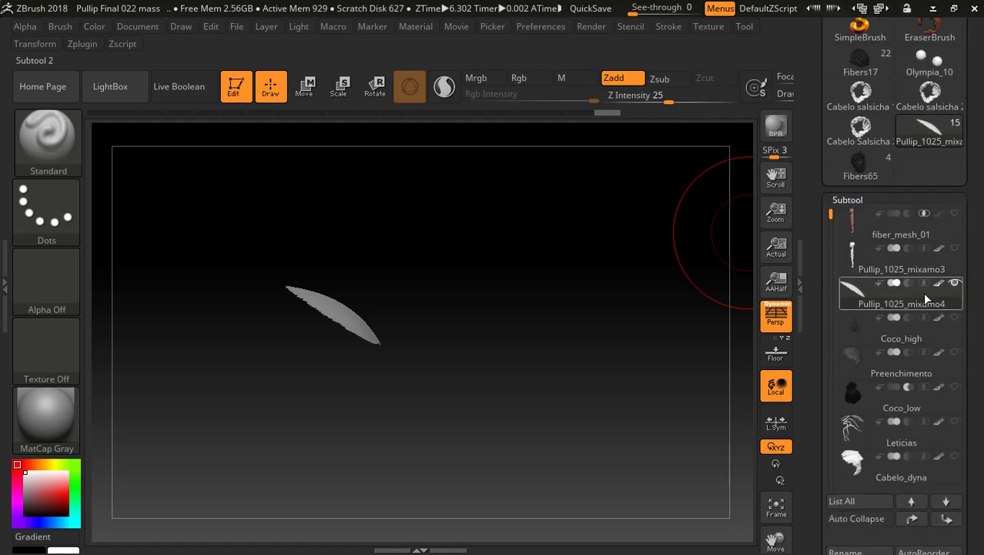
left_click_drag(964, 405, 964, 202)
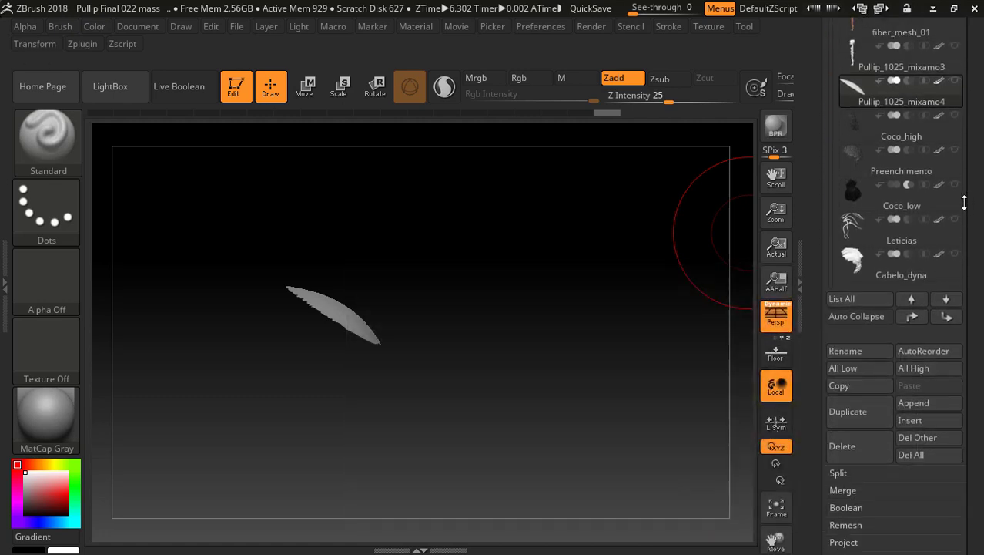
left_click(848, 352)
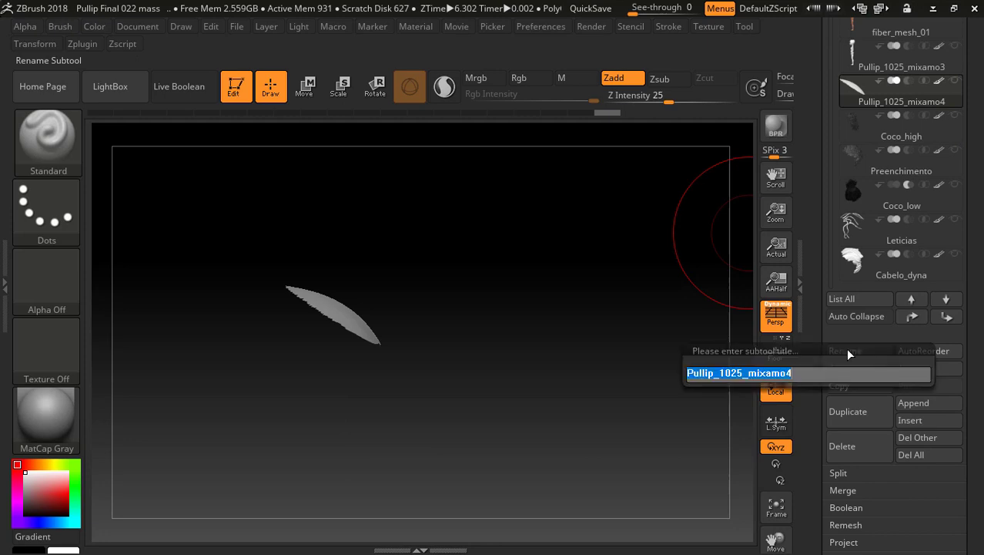
mouse_move(709, 374)
left_mouse_down()
mouse_move(793, 375)
mouse_move(649, 378)
left_mouse_up()
type("esca")
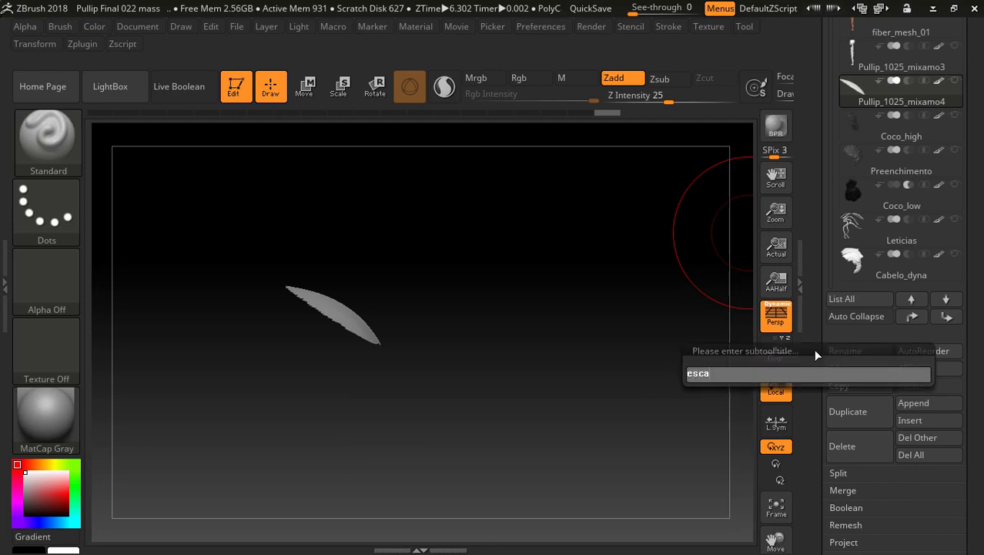
type("lppo")
key("BackSpace")
key("BackSpace")
type("o")
key("Return")
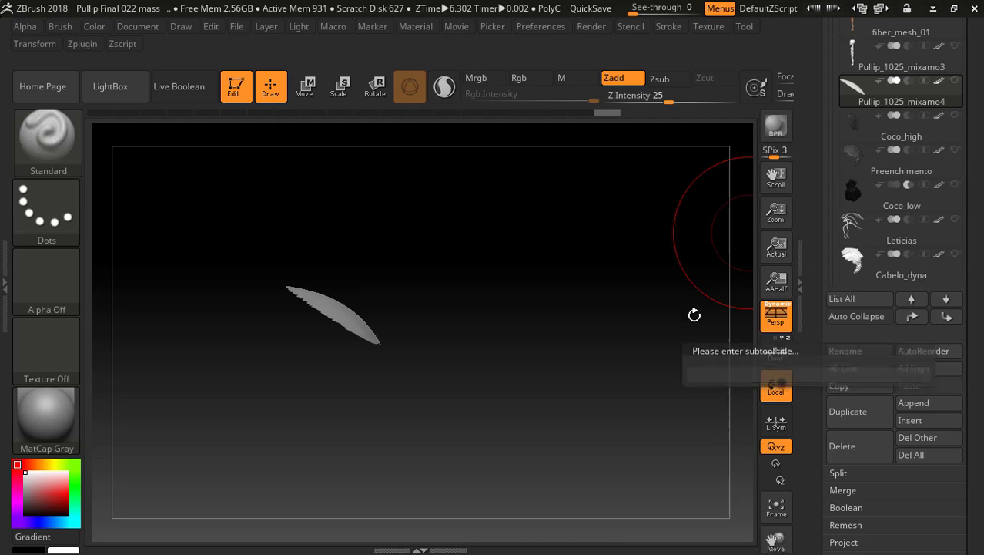
left_click_drag(977, 165, 977, 372)
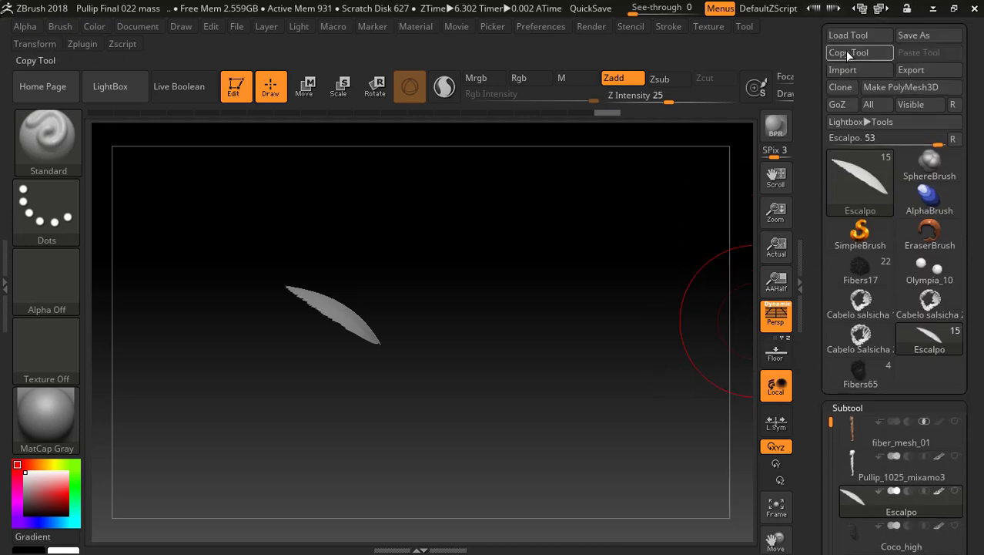
Send Escalpo to Cinema 4D via GoZ, verify it in the Object Manager, and return to ZBrush
left_click(839, 104)
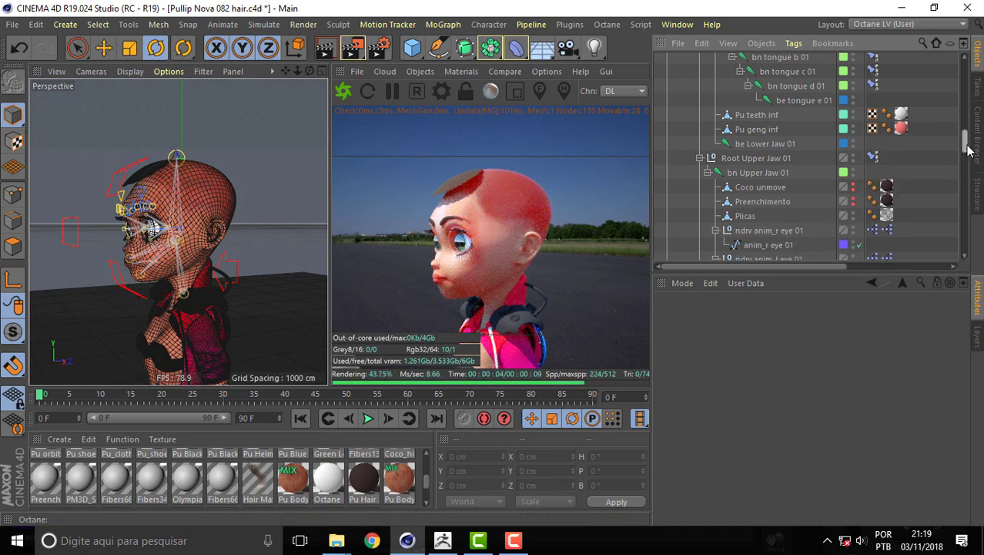
left_click_drag(969, 151, 958, 48)
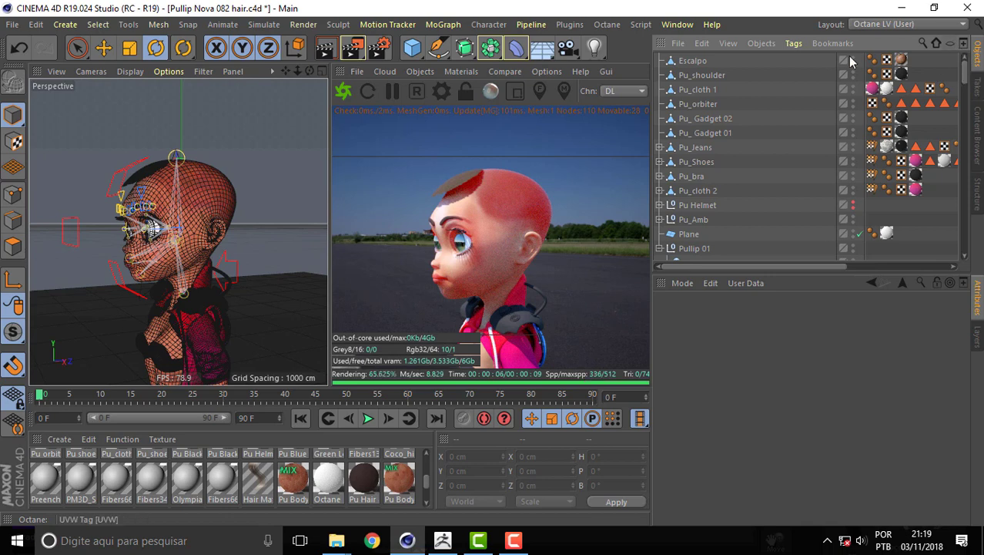
left_click(677, 25)
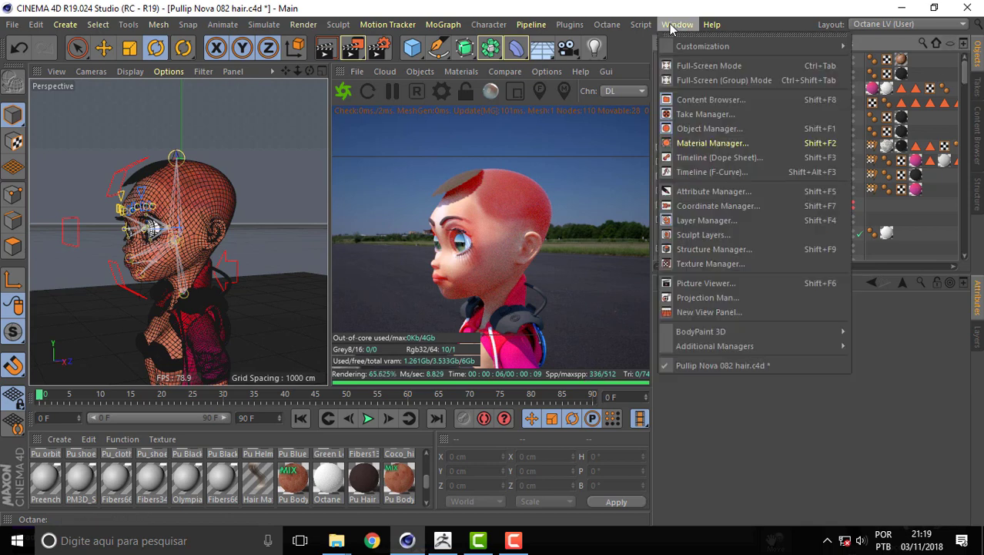
left_click(443, 540)
Make the Coco_high hair subtool visible and send the model to Cinema 4D via GoZ
scroll(963, 308, "down", 5)
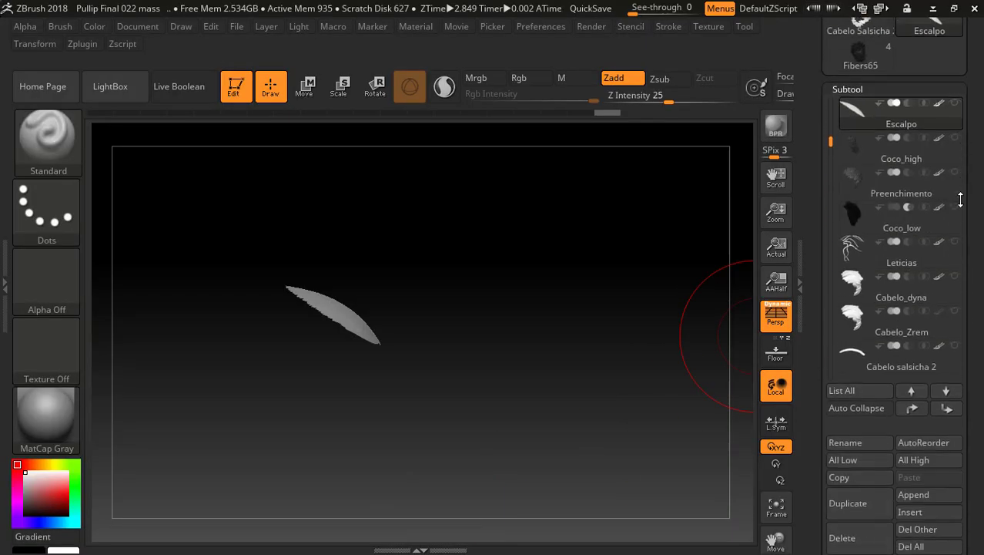
scroll(955, 262, "up", 1)
left_click(955, 221)
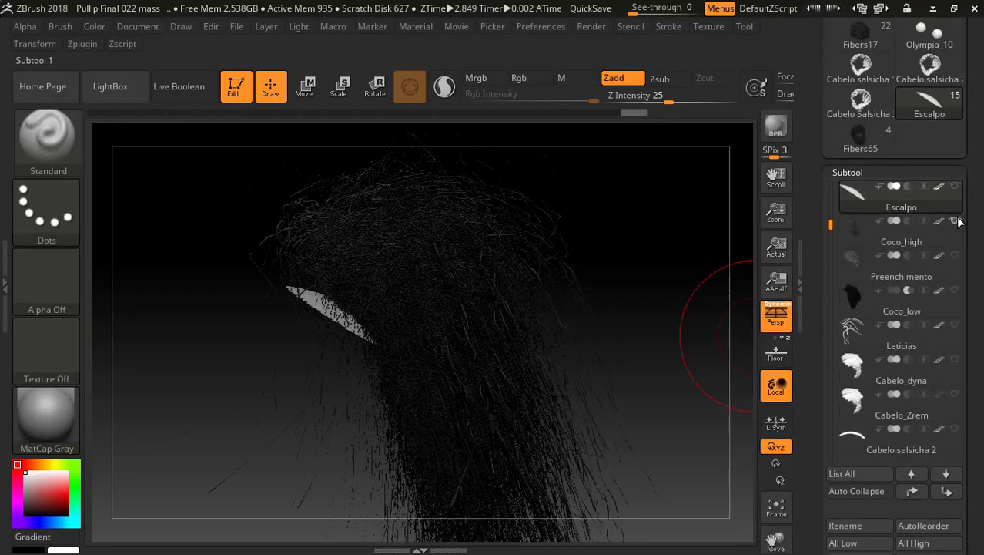
scroll(969, 269, "up", 5)
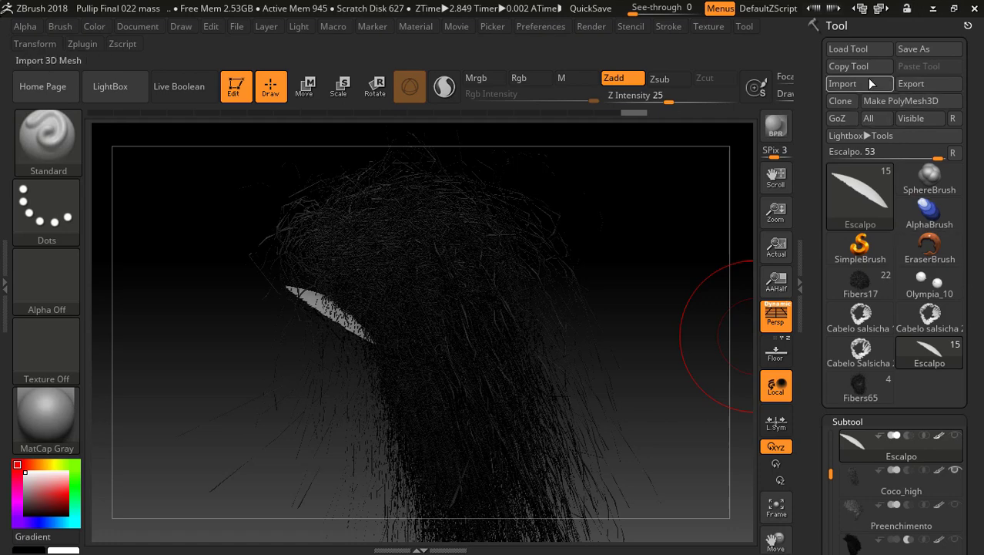
left_click(837, 118)
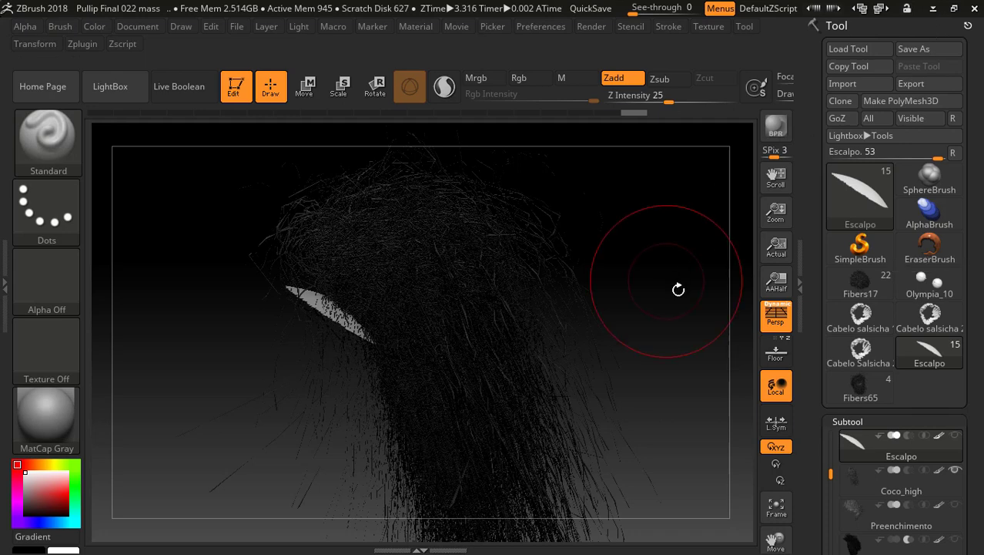
Inspect the Escalpo object in Cinema 4D, then return to ZBrush
left_click(933, 8)
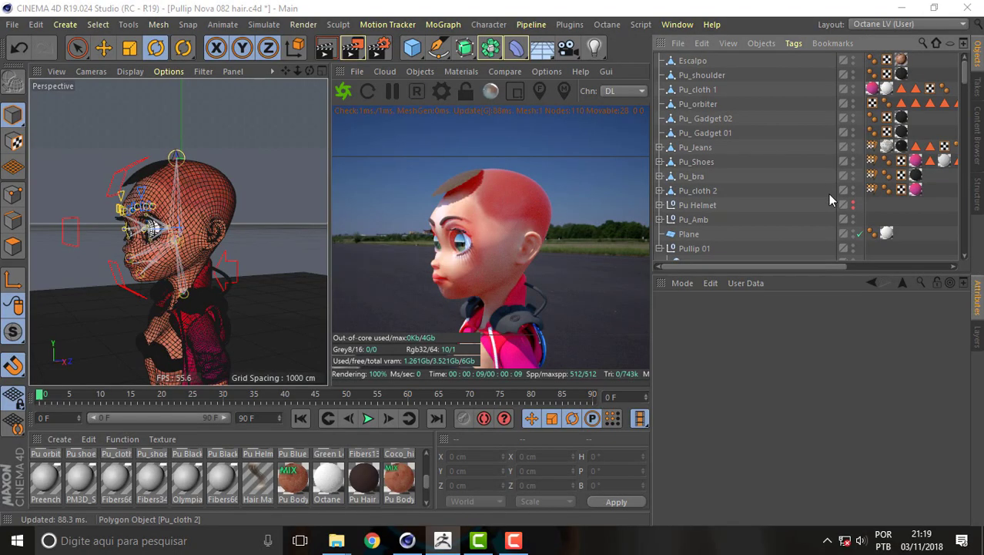
left_click(694, 61)
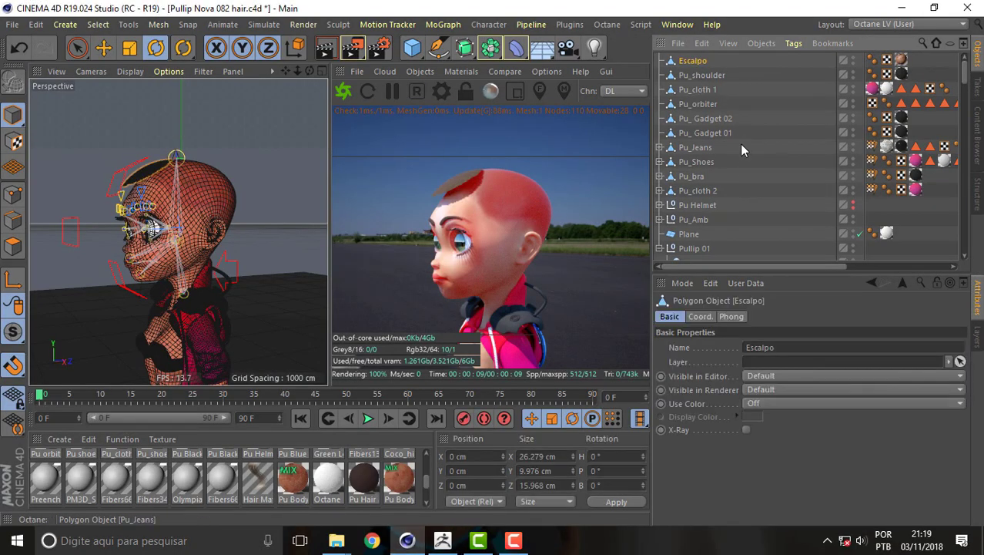
mouse_move(443, 540)
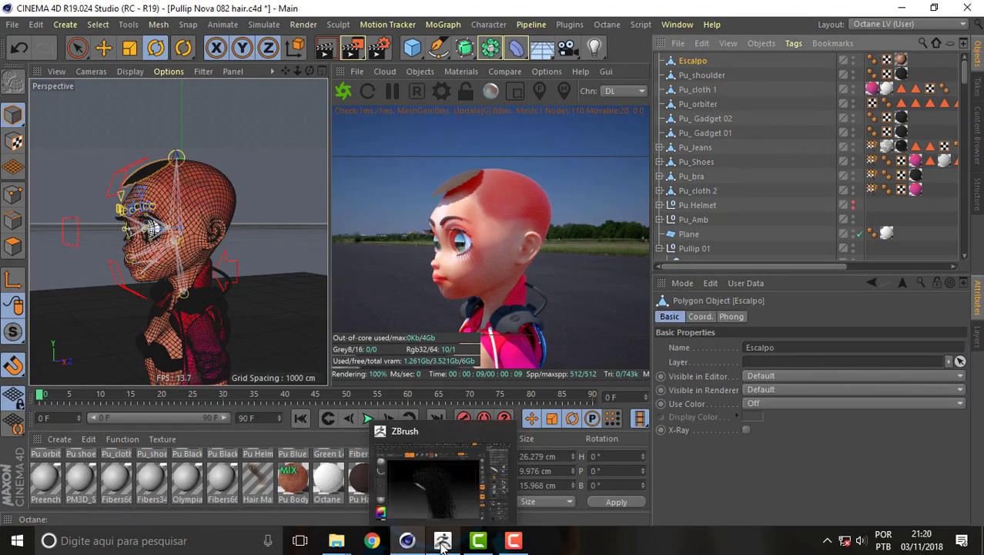
left_click(454, 485)
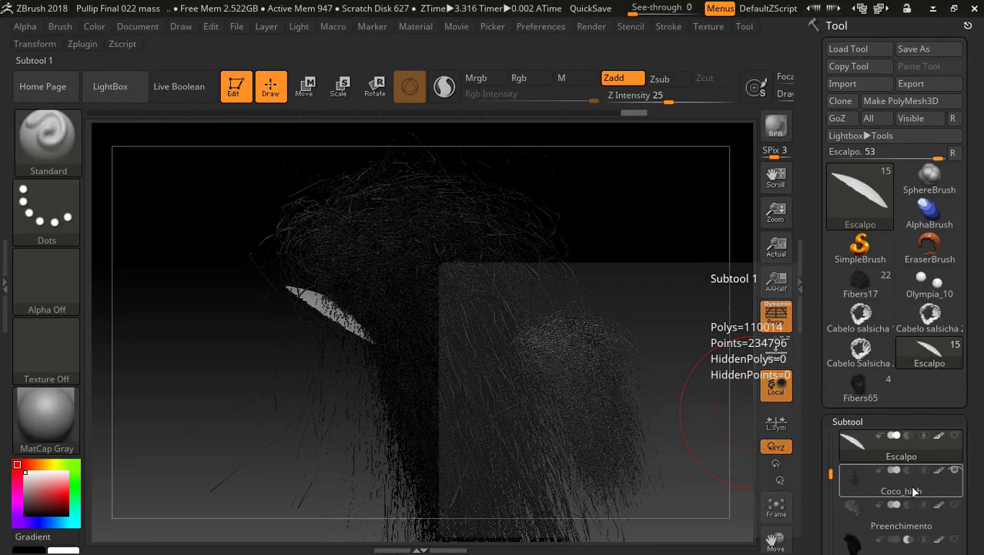
Make Coco_high the active subtool and export it to Cinema 4D with GoZ
left_click_drag(972, 458, 973, 289)
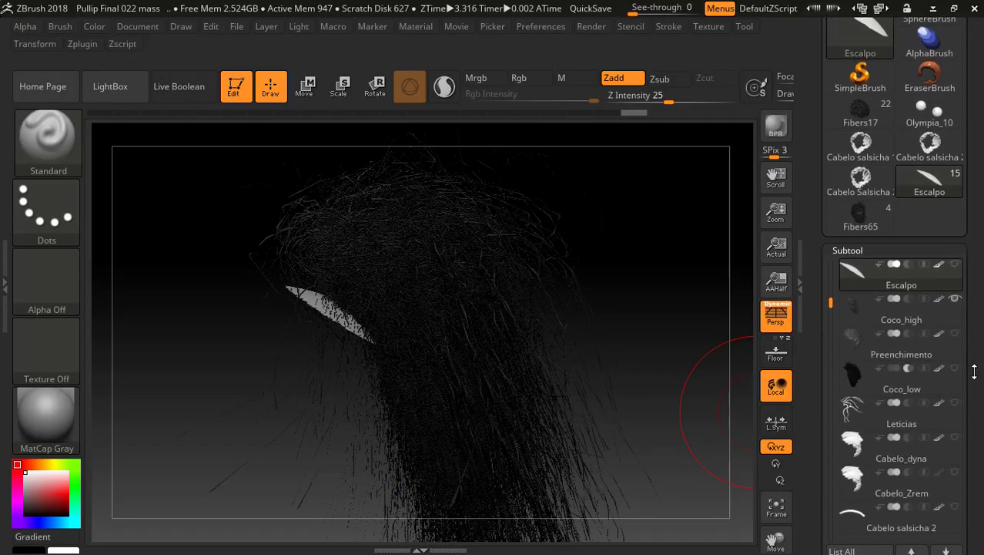
left_click(896, 317)
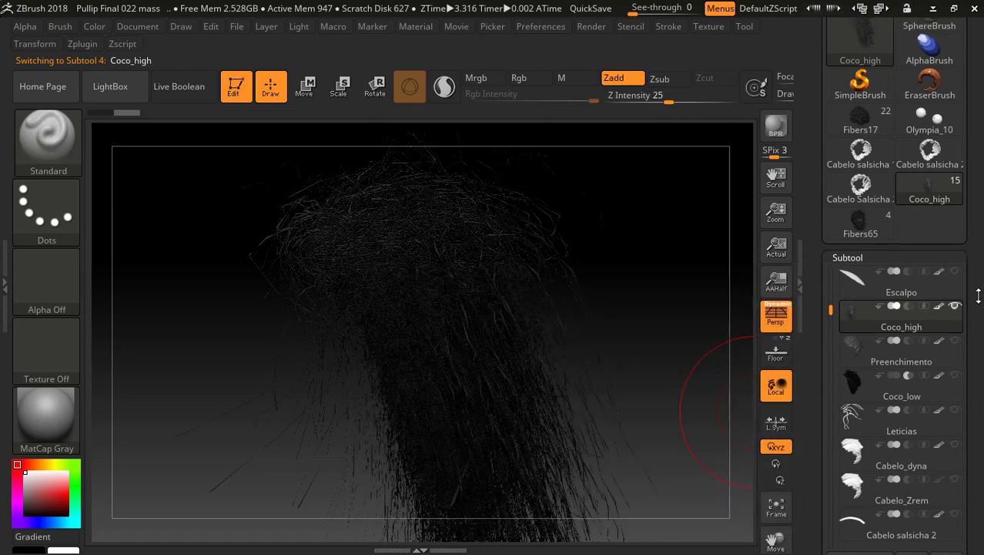
left_click_drag(975, 220, 975, 394)
left_click(838, 119)
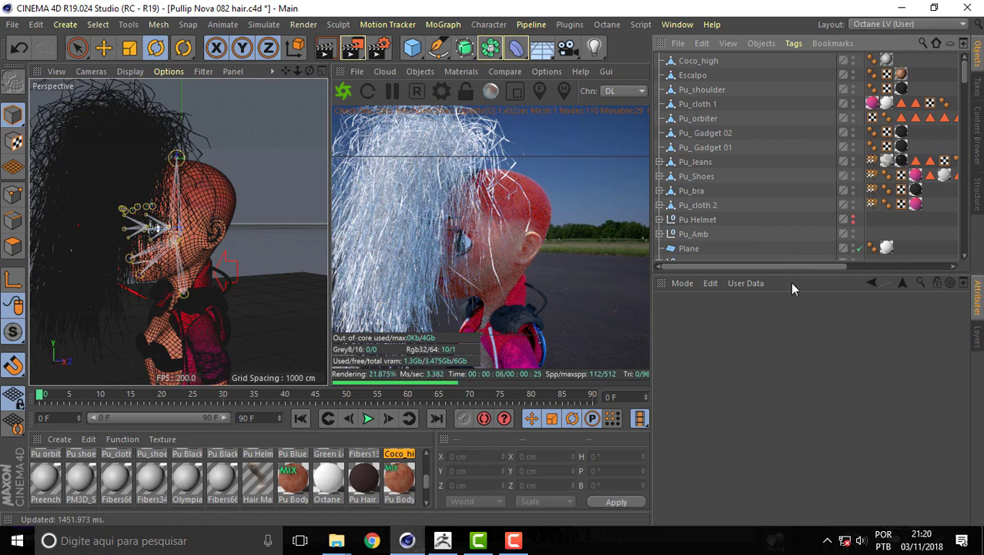
Run the 'Convert Zbrush Fibermesh to Hair' script on the selected Coco_high object
left_click(698, 60)
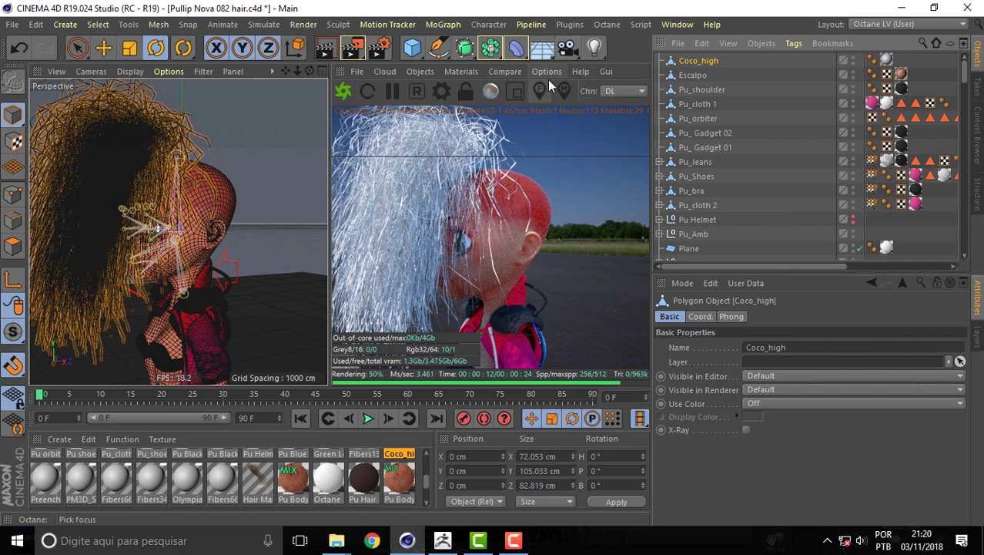
left_click(644, 24)
left_click(682, 92)
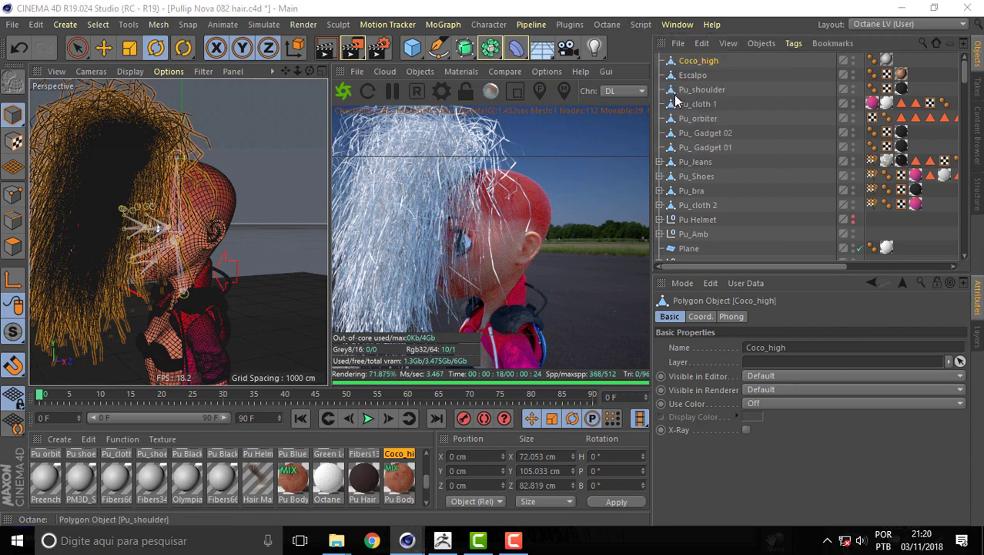
left_click(640, 446)
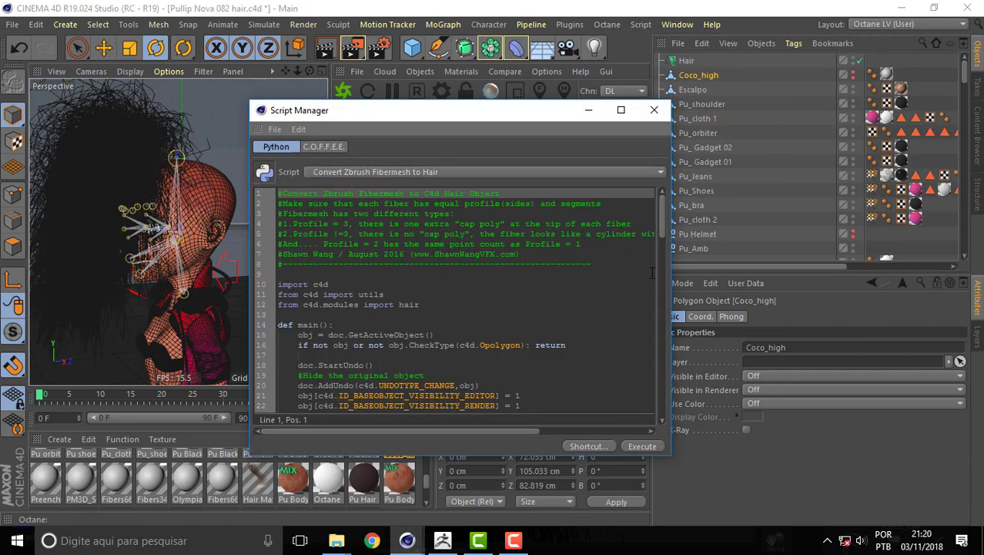
Close the Script Manager and select the new Hair object to show its guide settings
left_click(654, 111)
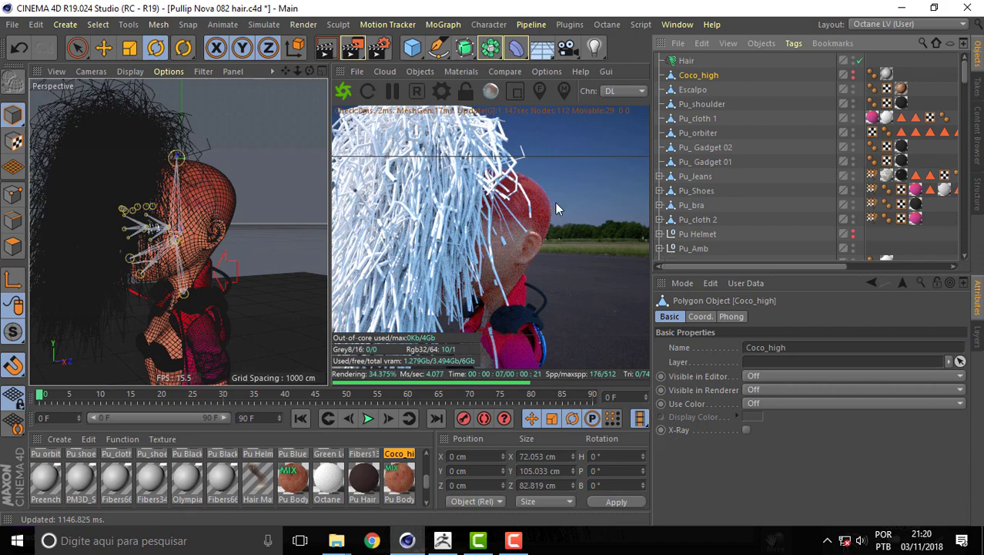
left_click(686, 60)
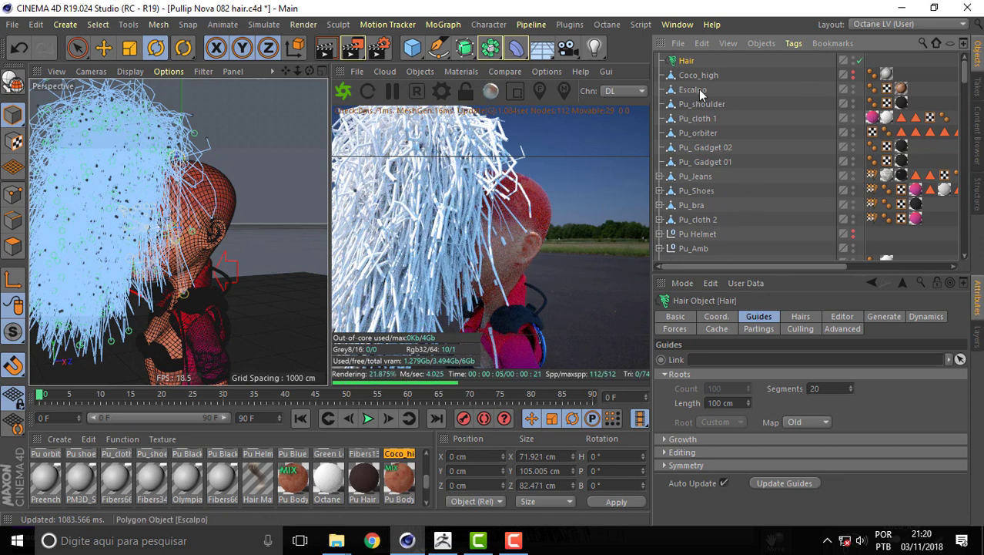
Link the Hair guides to Escalpo and apply Set Roots onto the scalp
left_click_drag(712, 368, 712, 364)
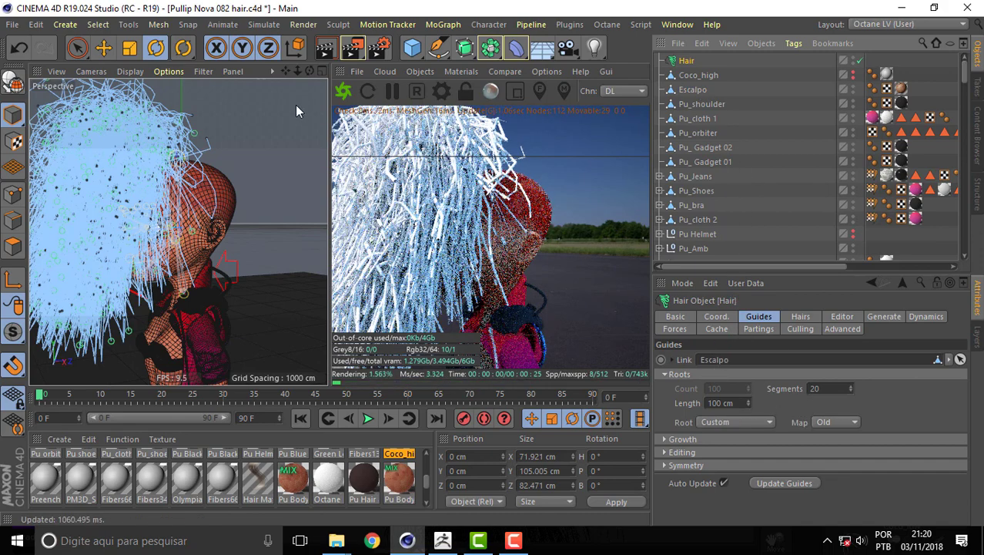
left_click(257, 25)
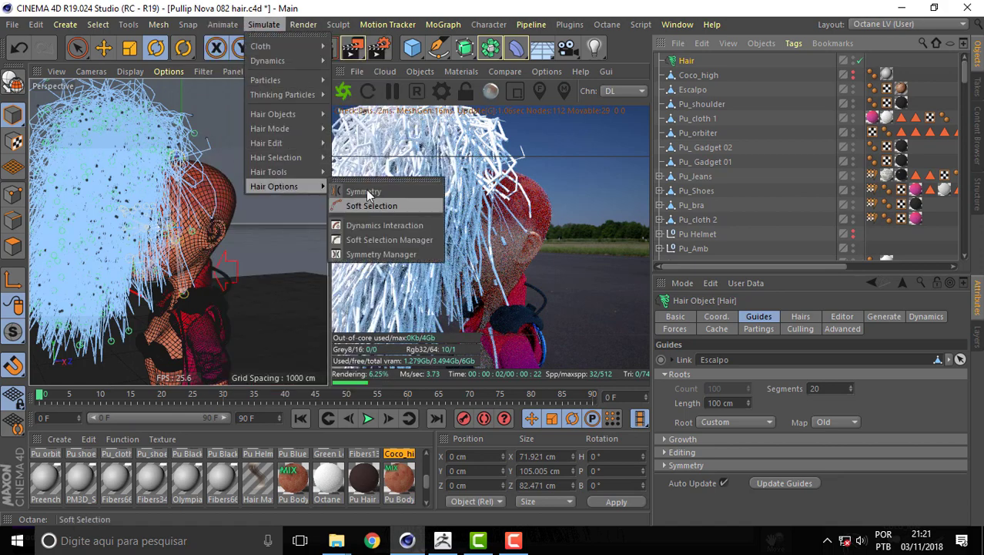
mouse_move(269, 172)
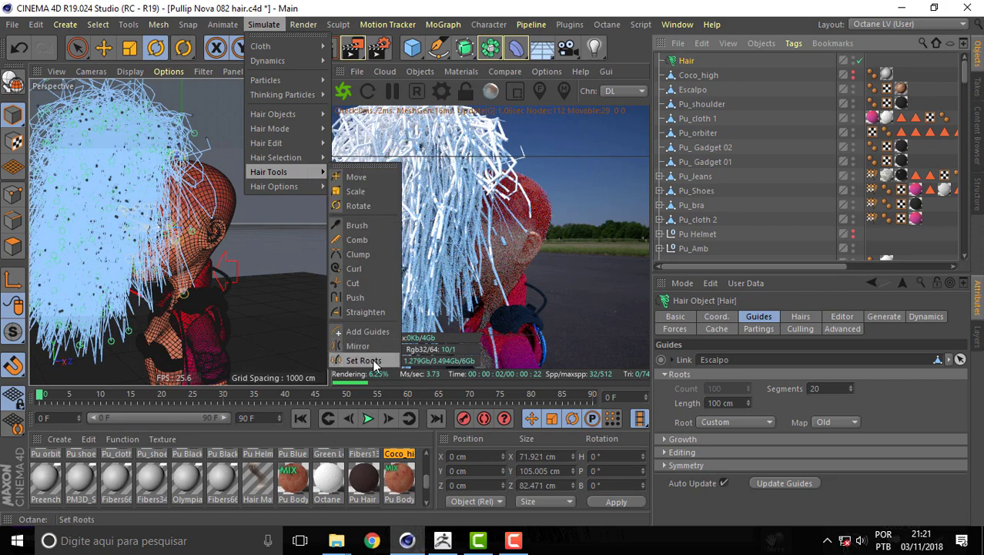
left_click(377, 360)
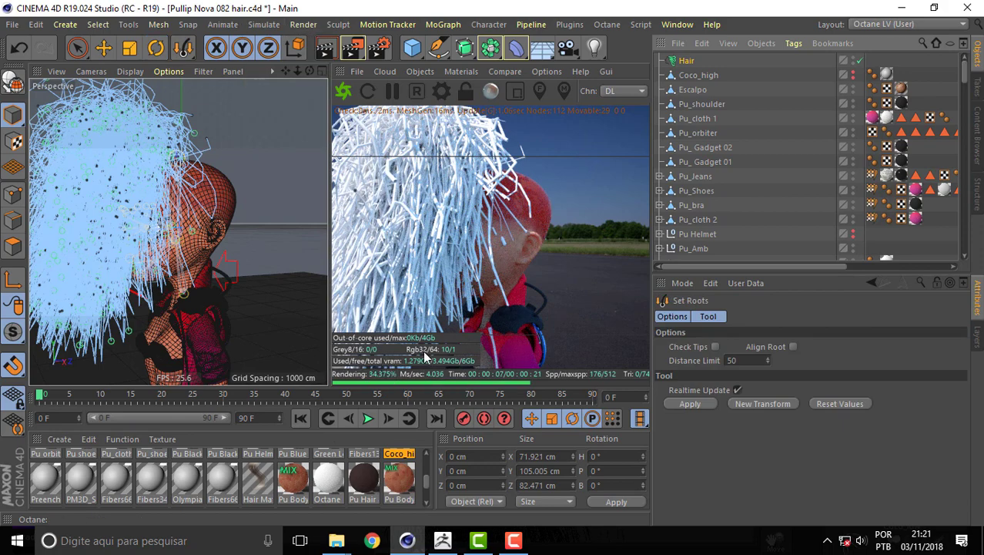
left_click(690, 403)
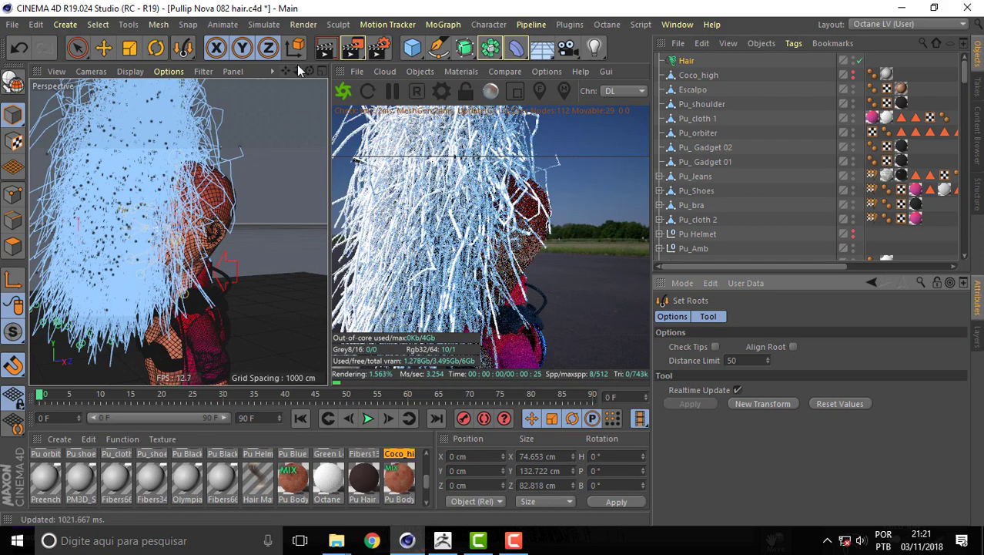
Play back the timeline to check the rerooted hair, then reselect the Hair object
left_click_drag(298, 70, 297, 71)
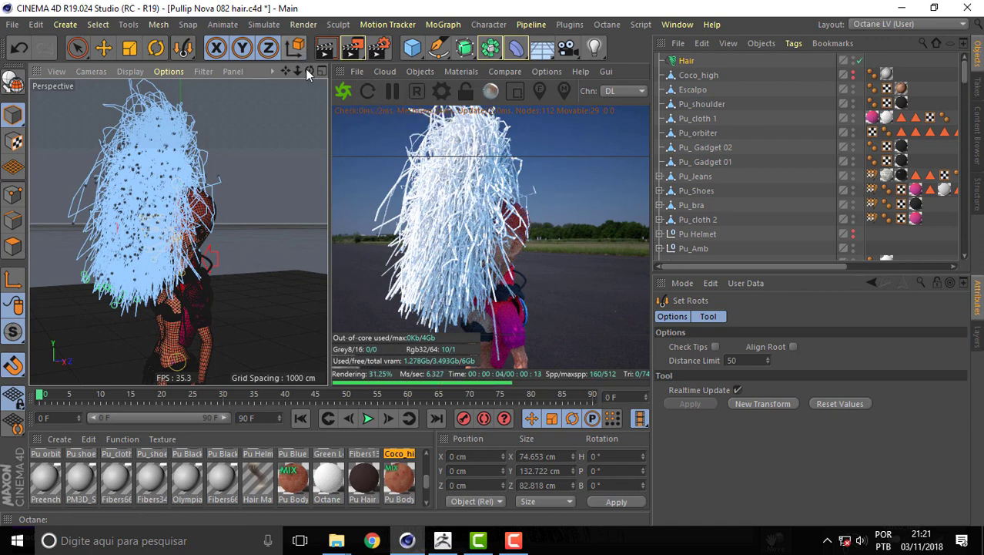
left_click(369, 418)
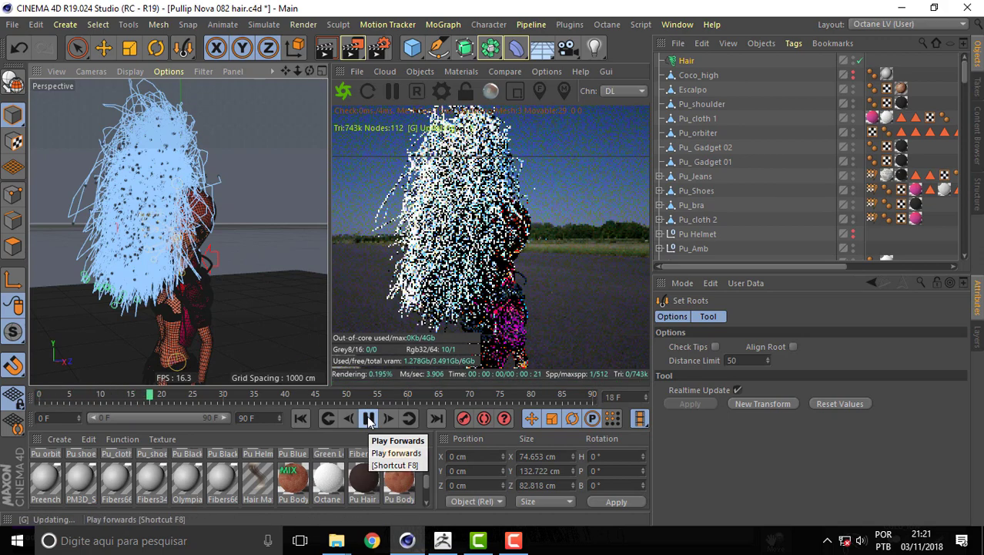
left_click(369, 417)
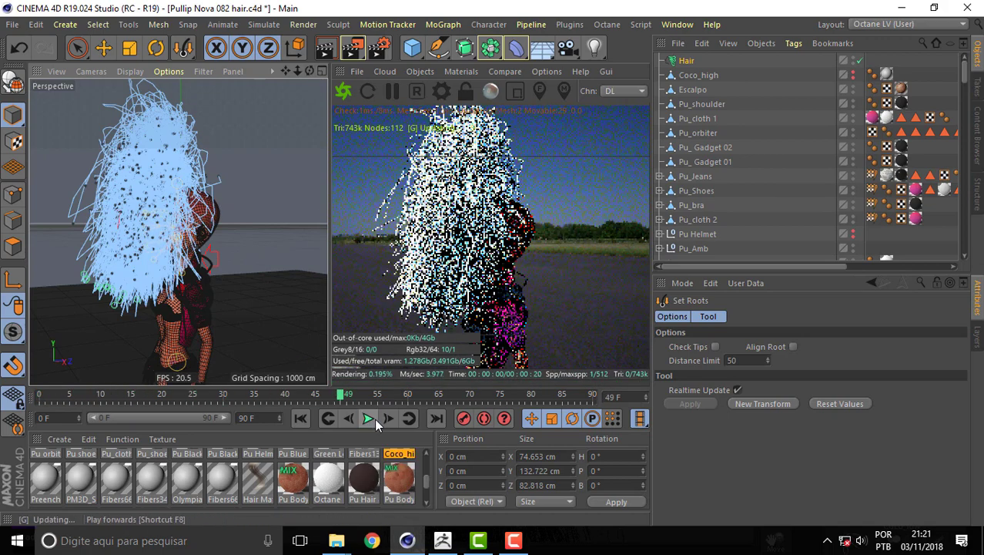
left_click(728, 61)
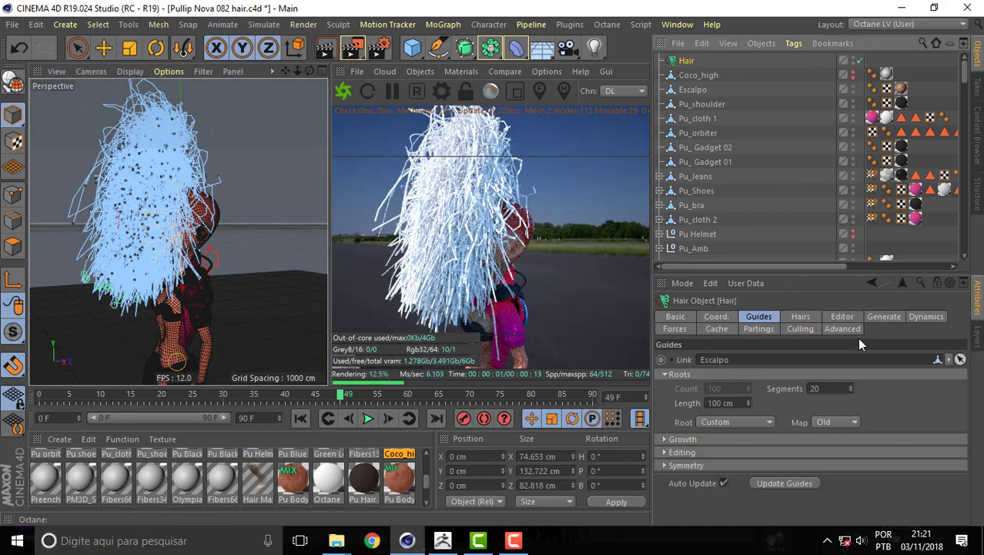
Enable dynamics in the Hair object's Dynamics tab
left_click(918, 315)
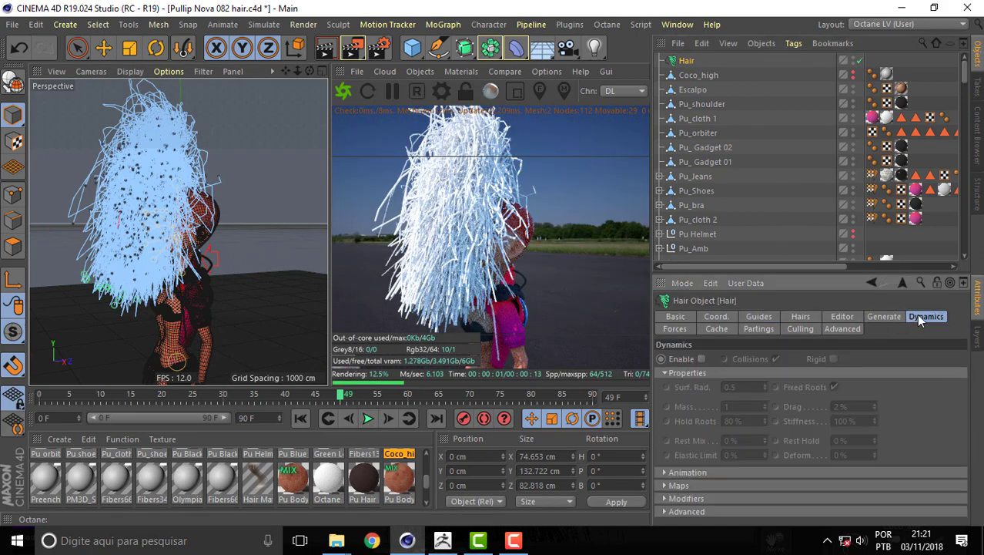
left_click(702, 358)
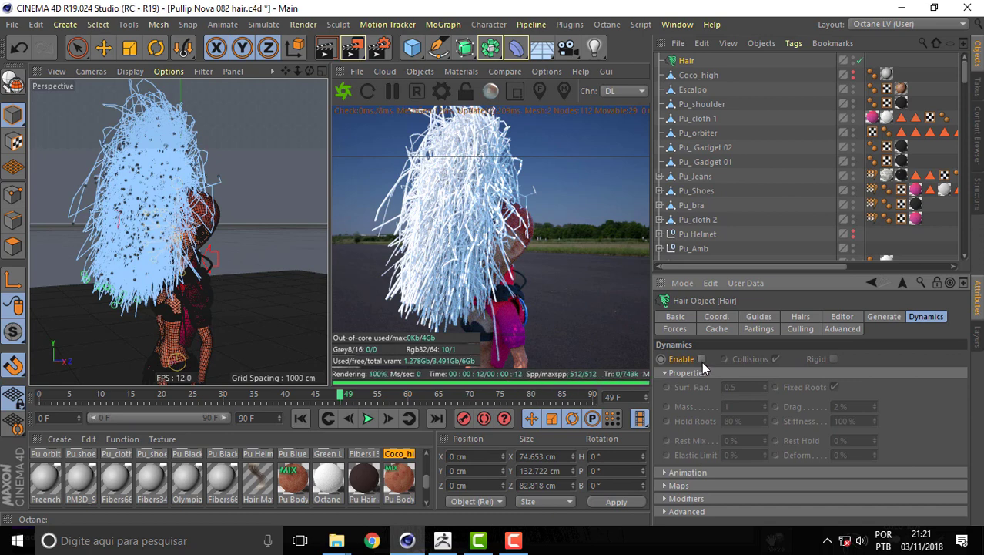
left_click(702, 359)
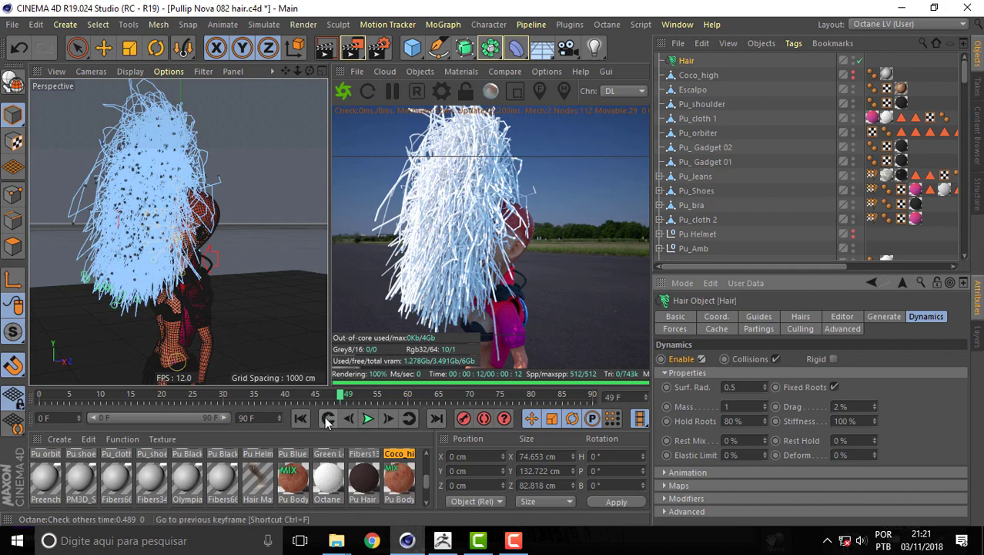
Simulate the hair from the first frame to frame 24 and inspect it from the side
left_click(301, 418)
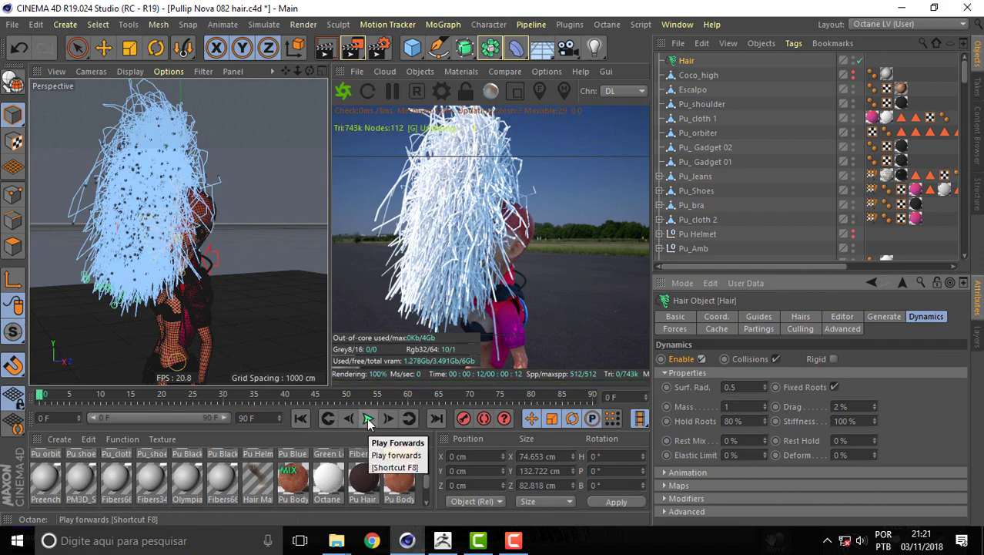
left_click(367, 418)
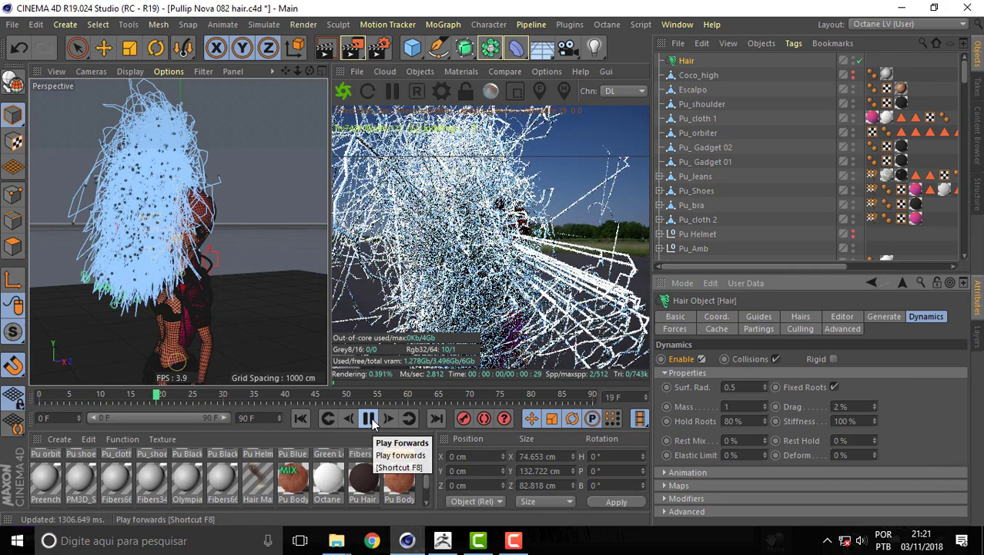
left_click(370, 420)
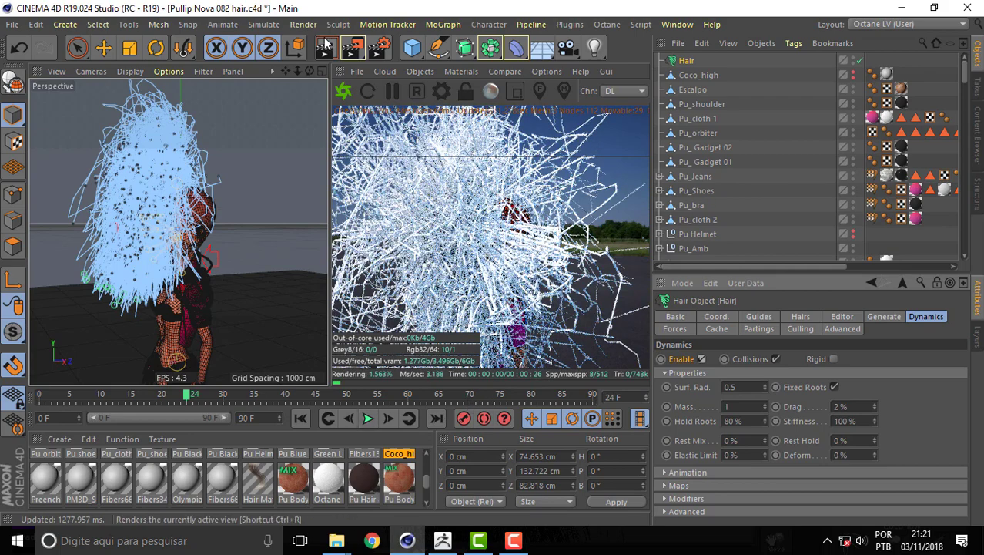
mouse_move(310, 71)
left_mouse_down()
mouse_move(362, 74)
mouse_move(313, 86)
left_mouse_up()
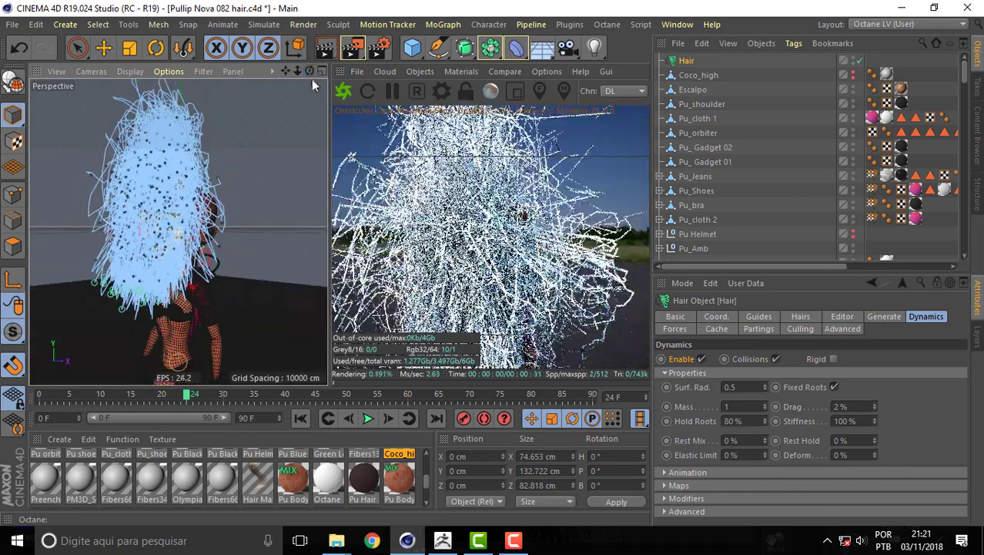
left_click_drag(297, 71, 297, 77)
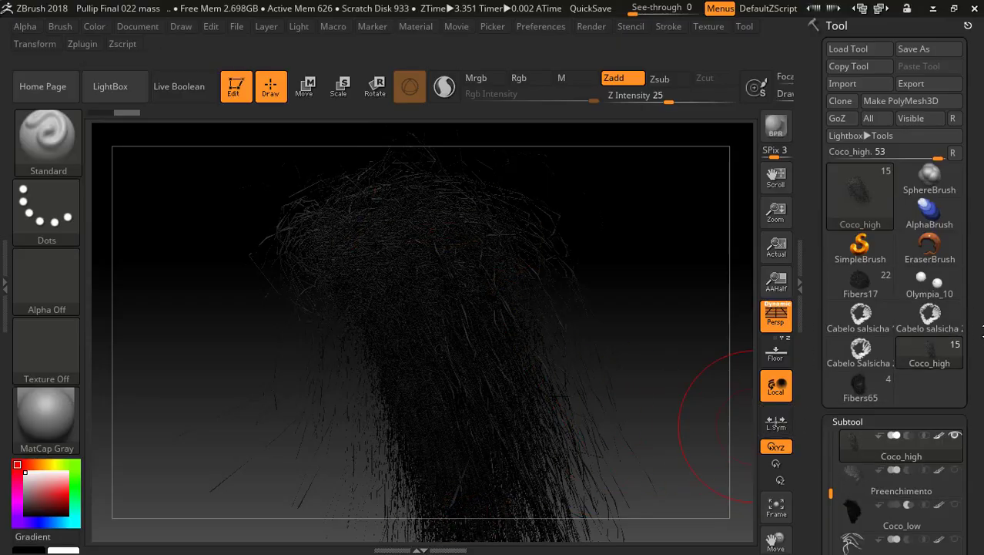
left_click_drag(969, 308, 967, 256)
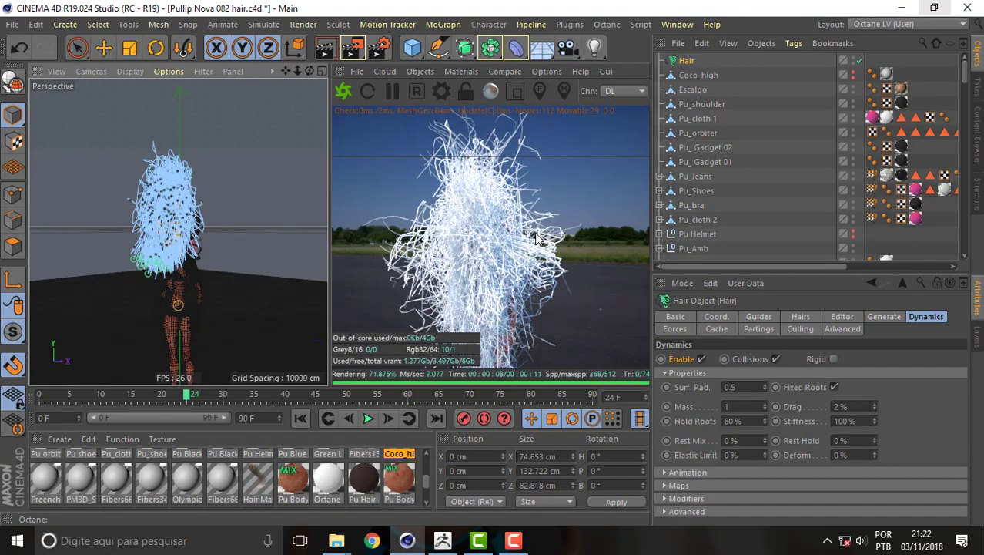
Select Hair, Coco_high and Escalpo together and delete them so the doll is bald
left_click_drag(307, 70, 262, 72)
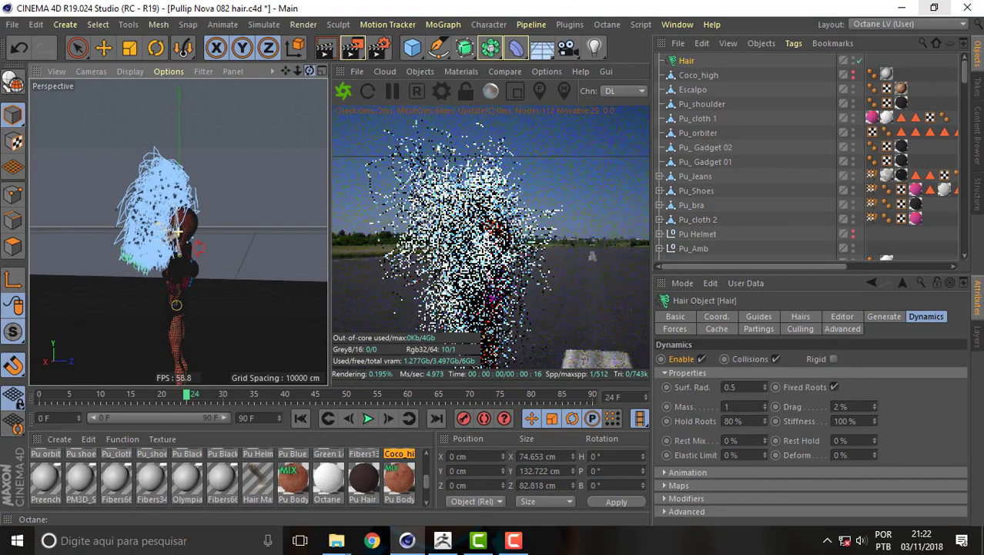
left_click_drag(178, 230, 414, 224, "alt")
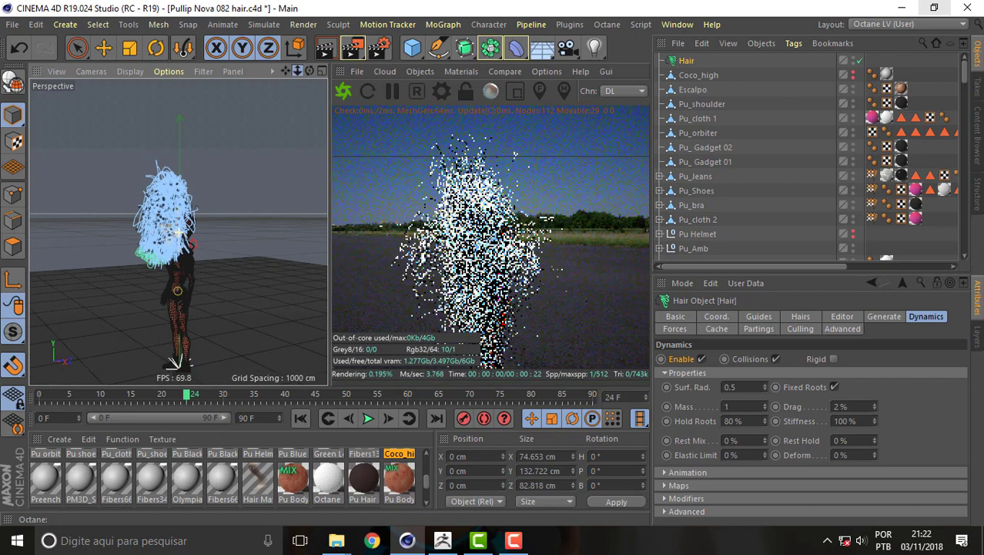
left_click(694, 76, "ctrl")
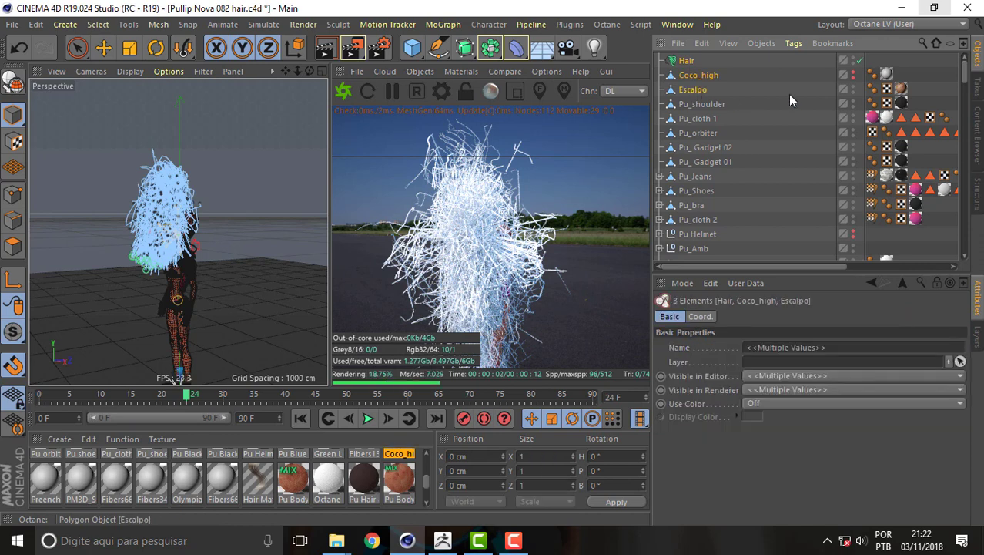
key("Delete")
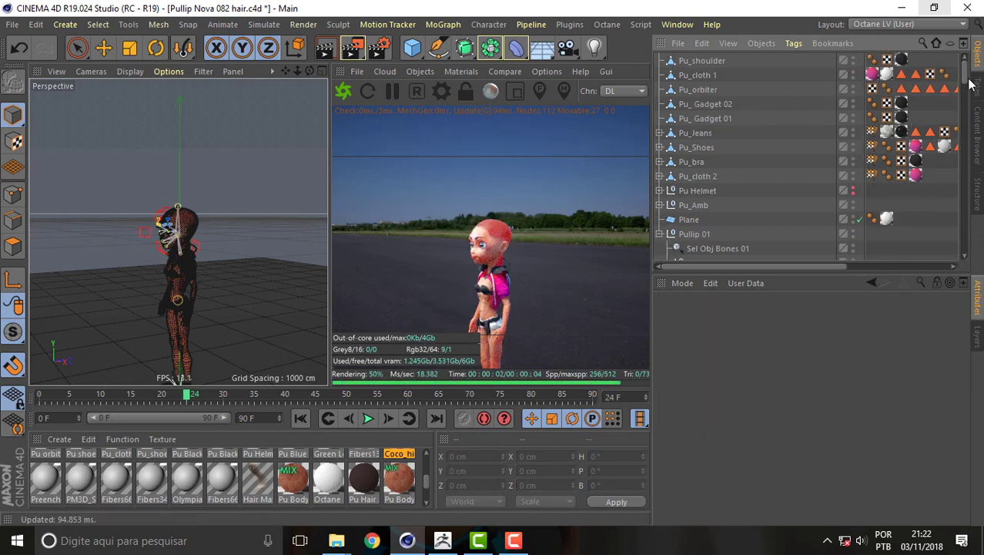
Unhide the Preenchimento hair mesh, restart the Octane render, and zoom onto the head at frame 37
left_click_drag(965, 77, 960, 153)
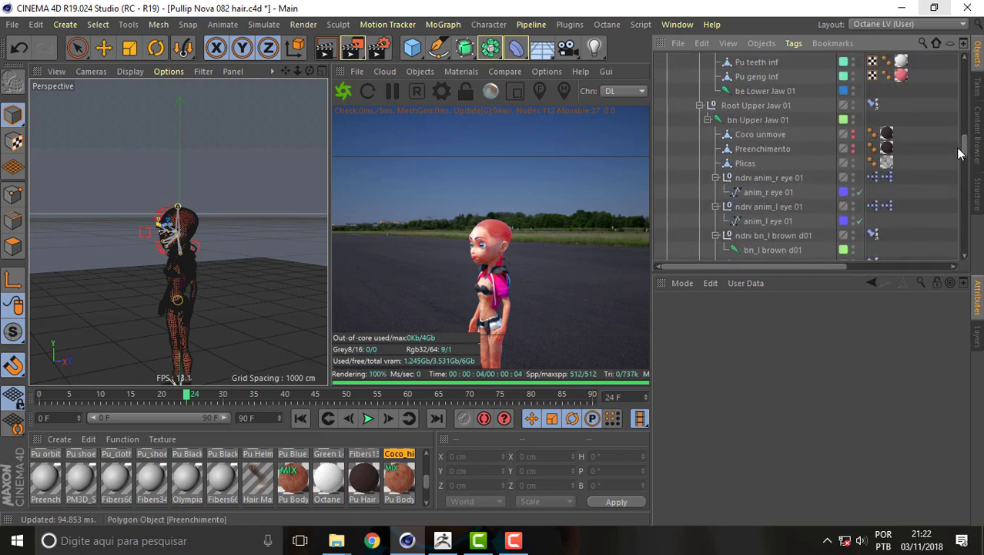
left_click(854, 147)
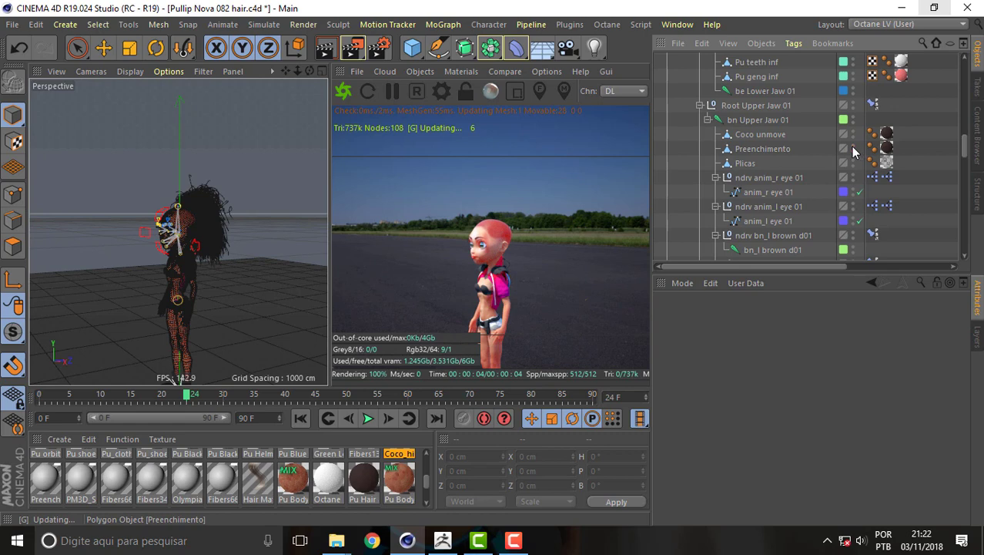
left_click(754, 135)
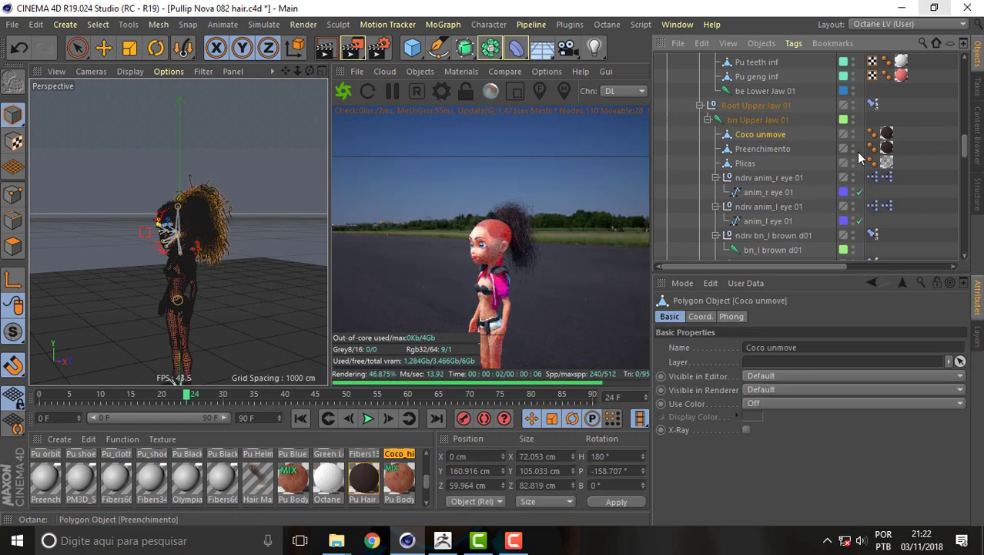
left_click(345, 92)
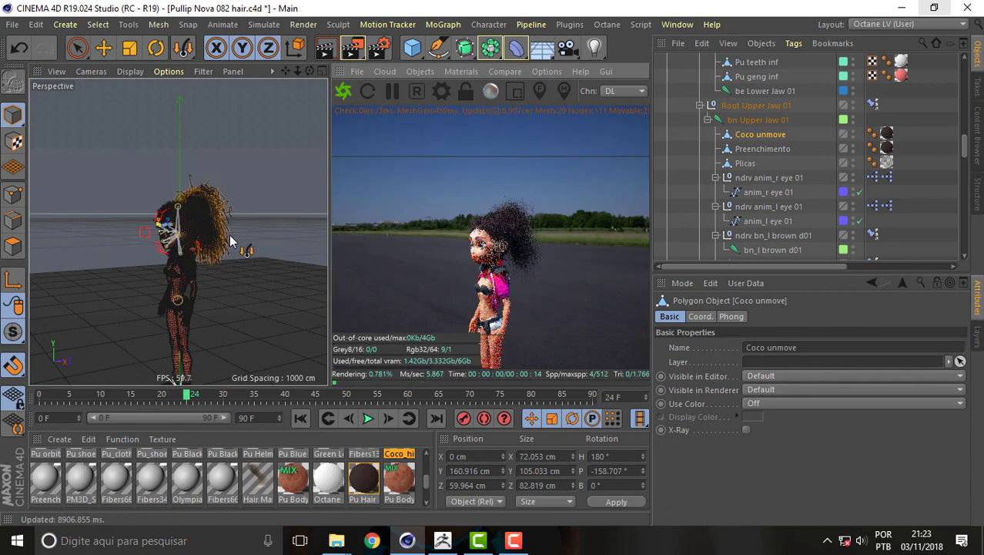
left_click_drag(301, 68, 168, 147)
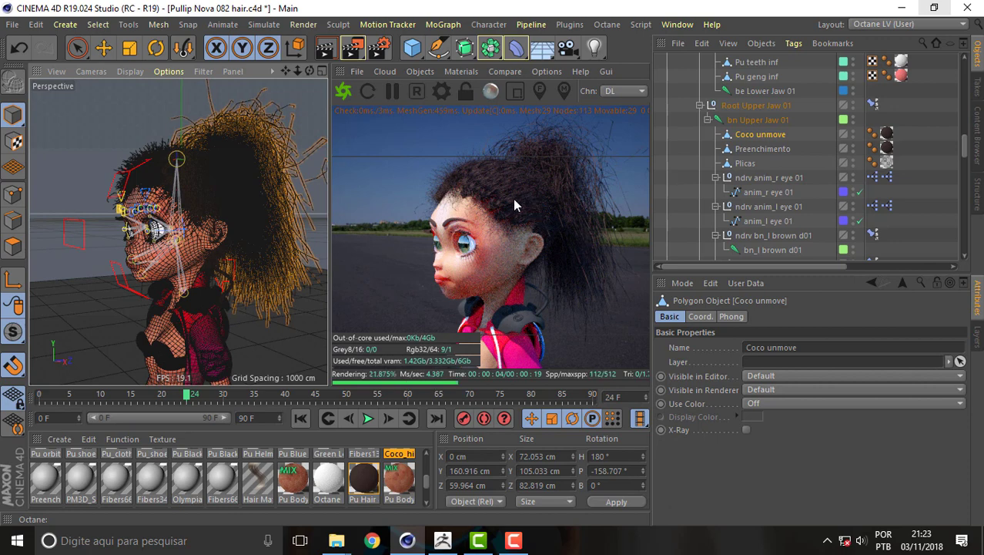
mouse_move(195, 396)
left_mouse_down()
mouse_move(302, 396)
mouse_move(267, 397)
left_mouse_up()
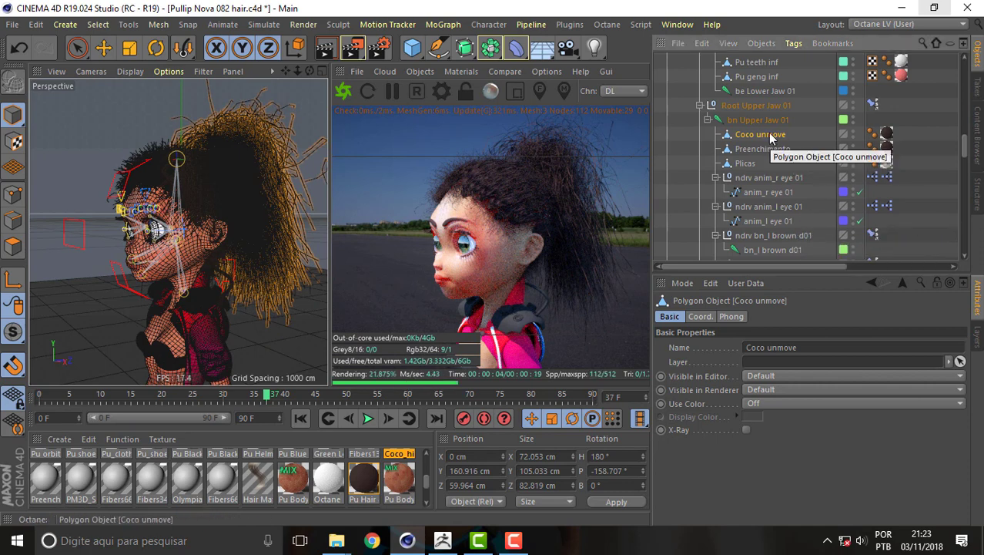
Add an FFD under Coco unmove and fit its cage to 72.053 × 105.033 × 82.819 cm
left_click(465, 47)
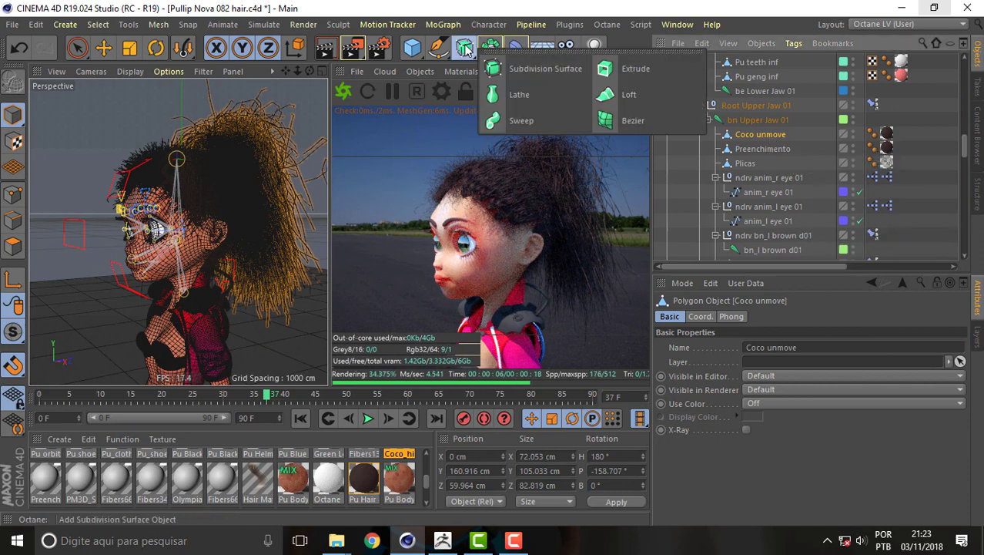
left_click(490, 48)
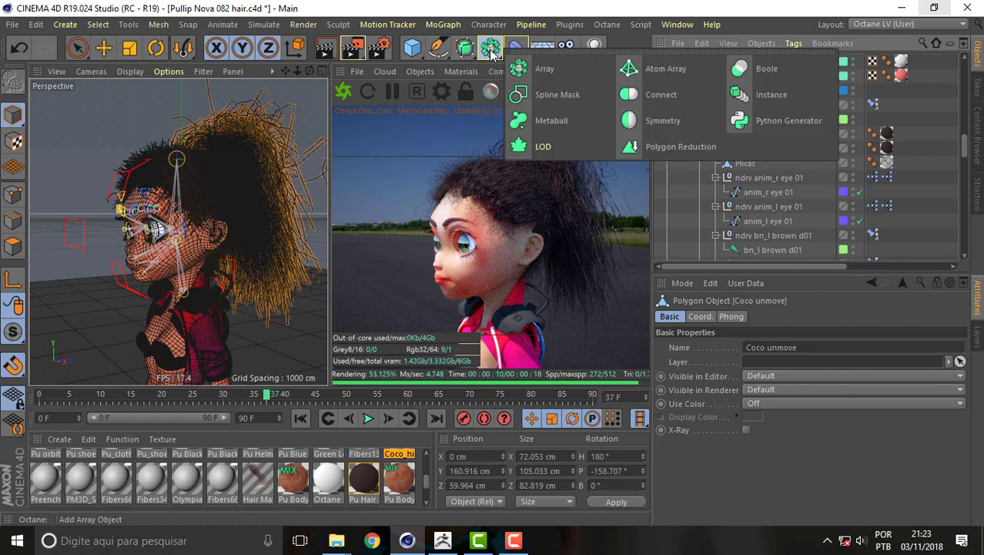
left_click(516, 48)
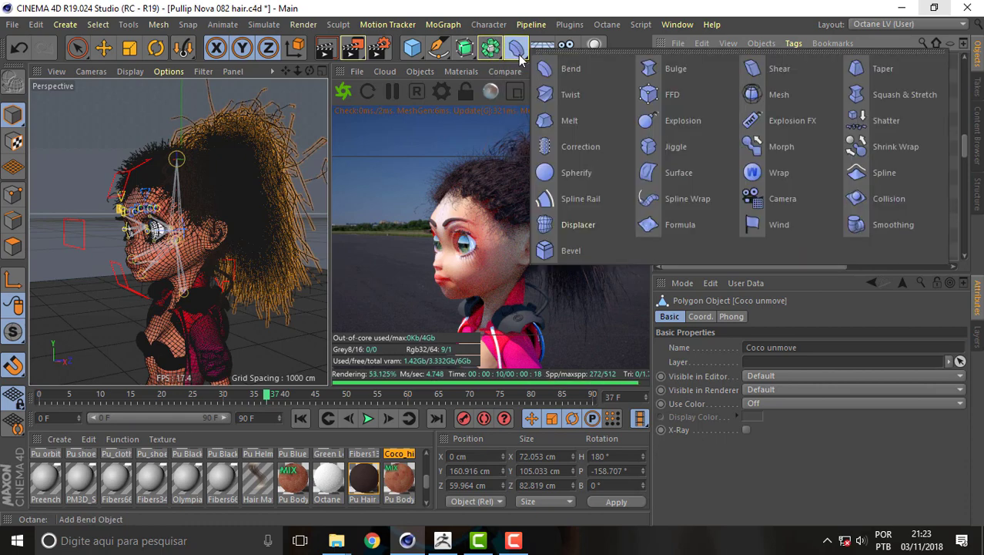
left_click(692, 97)
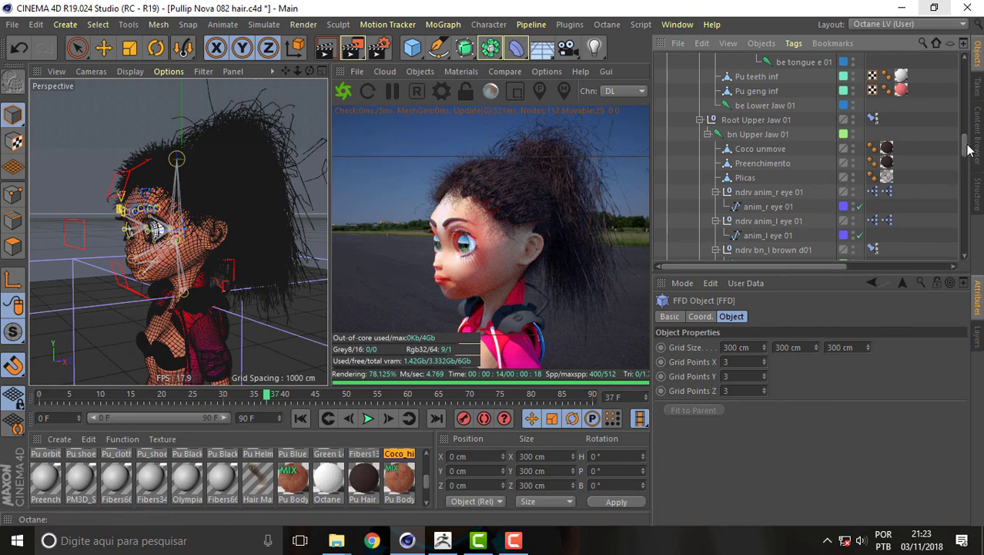
left_click_drag(969, 151, 968, 68)
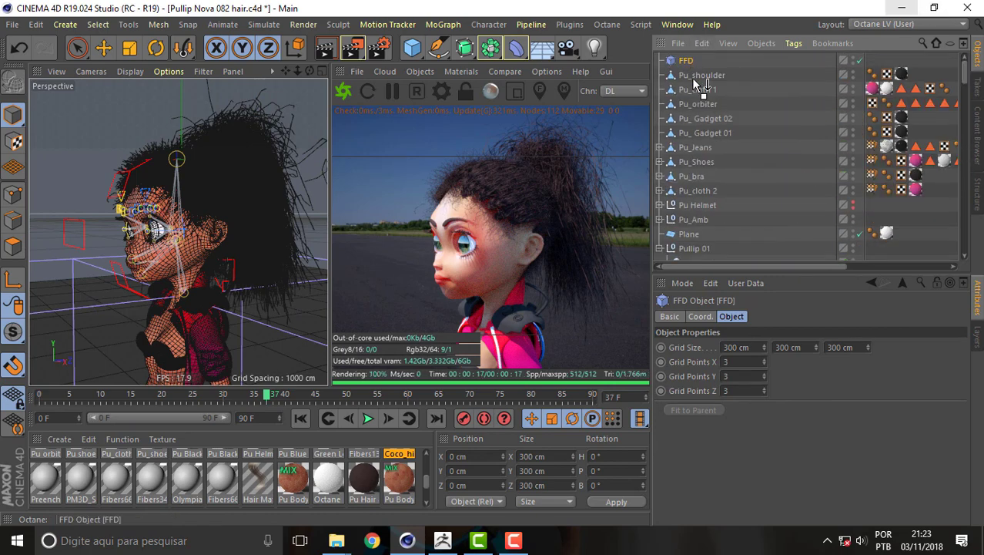
mouse_move(697, 84)
left_mouse_down()
mouse_move(722, 248)
mouse_move(725, 231)
mouse_move(752, 257)
mouse_move(772, 213)
mouse_move(770, 148)
mouse_move(755, 109)
left_mouse_up()
left_click(687, 408)
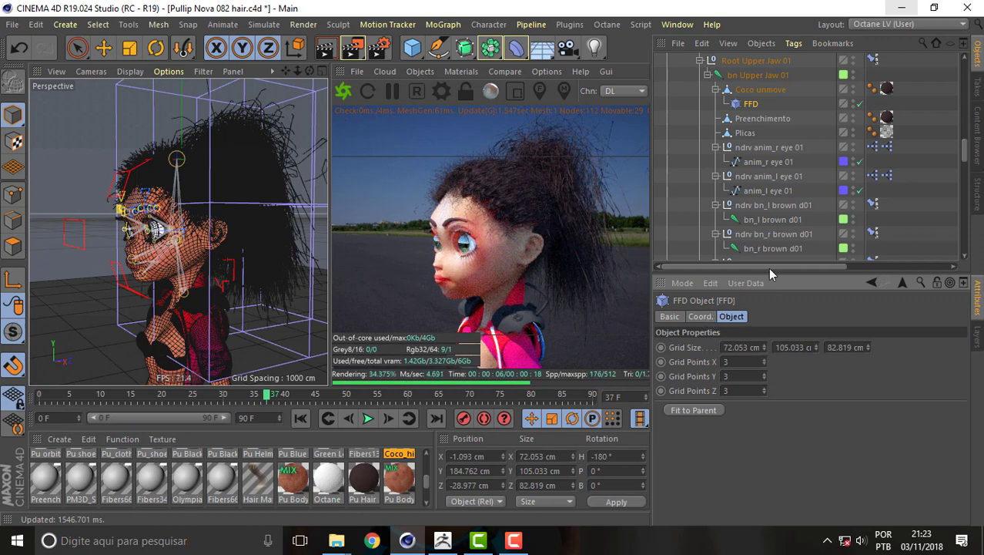
left_click_drag(302, 72, 301, 74)
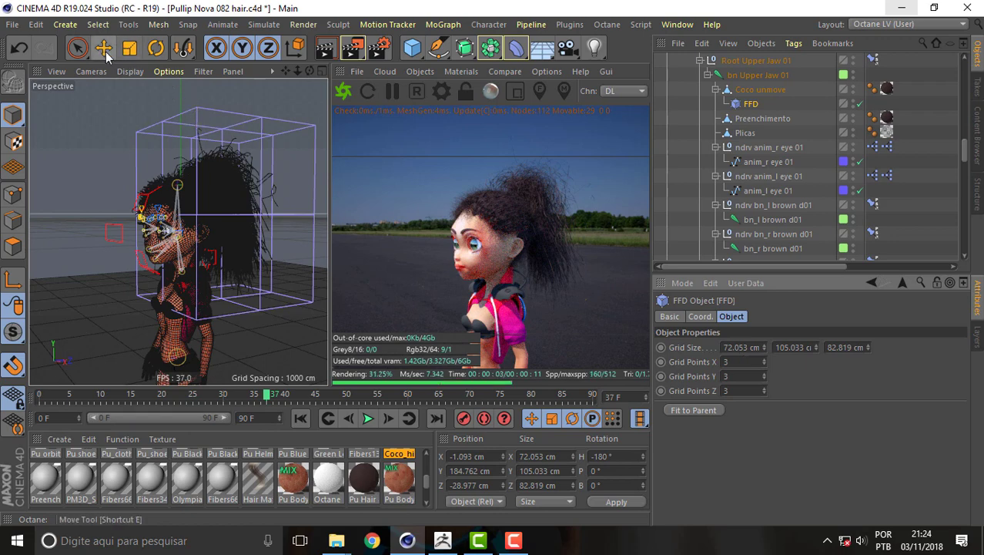
Try tilting the FFD cage with the Rotate tool, then undo the rotation
left_click(750, 104)
left_click(156, 48)
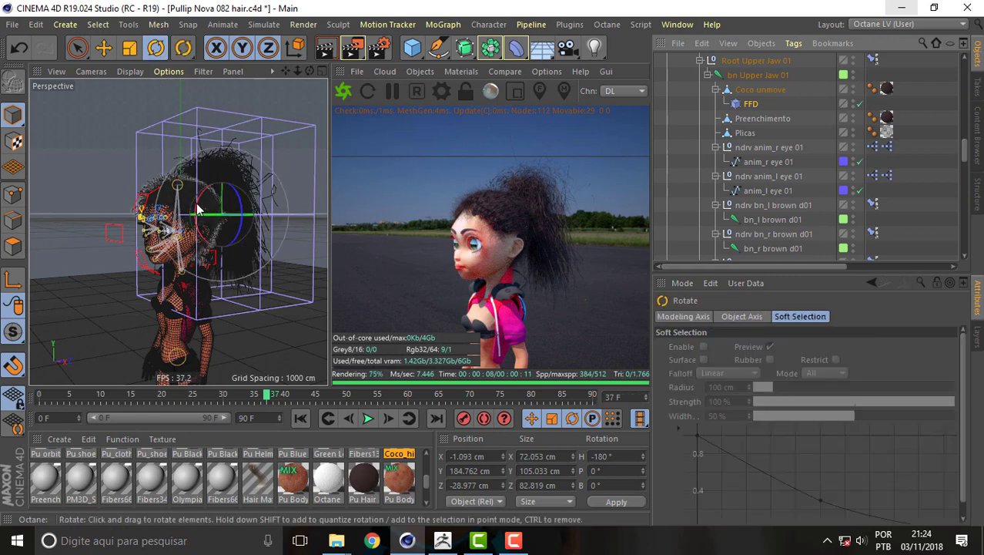
left_click_drag(197, 208, 198, 183)
key("ctrl+z")
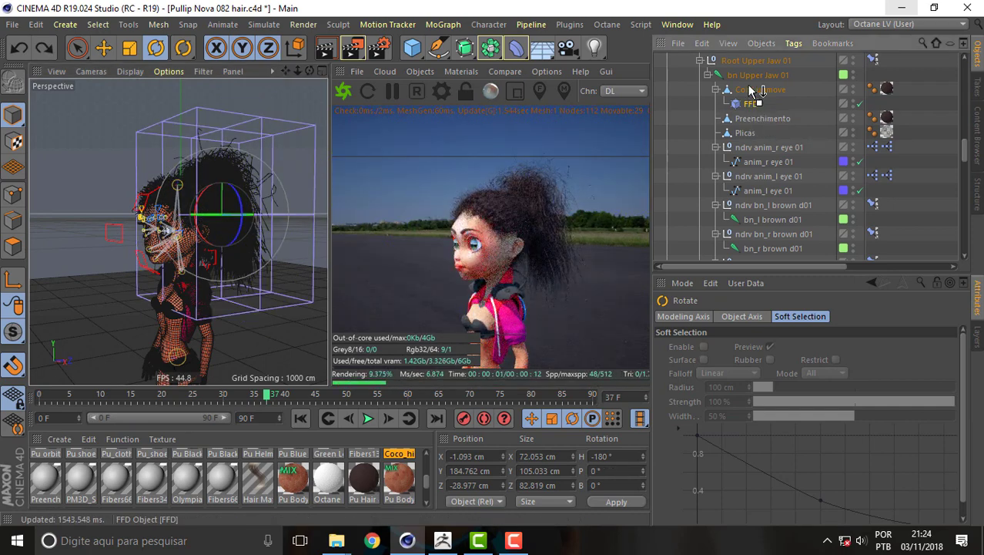
Parent Coco unmove under the FFD, retry and undo the cage tilt, then move Coco unmove back out
left_click_drag(754, 90, 742, 94)
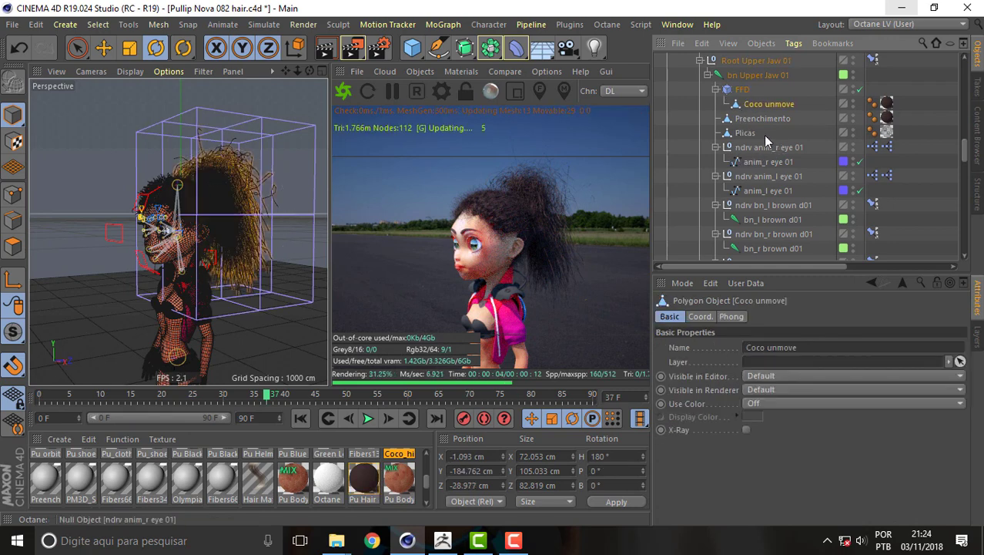
left_click(738, 91)
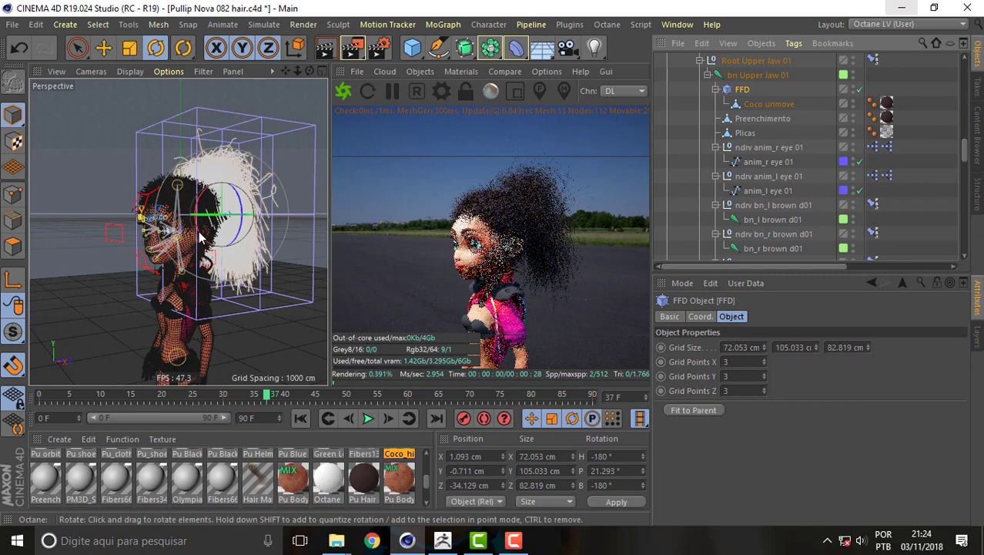
mouse_move(225, 240)
left_mouse_down()
mouse_move(239, 240)
mouse_move(188, 210)
mouse_move(263, 226)
mouse_move(263, 211)
left_mouse_up()
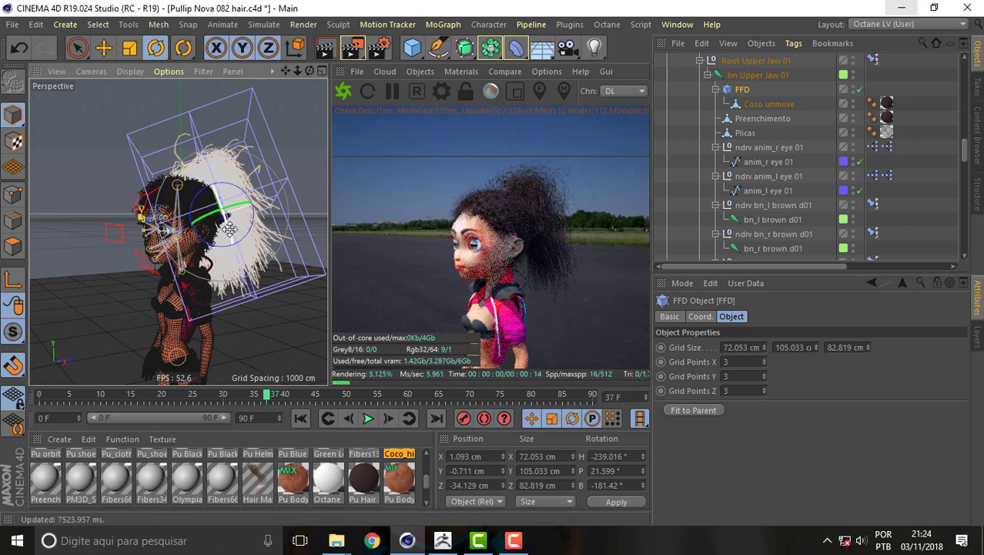
key("ctrl+z")
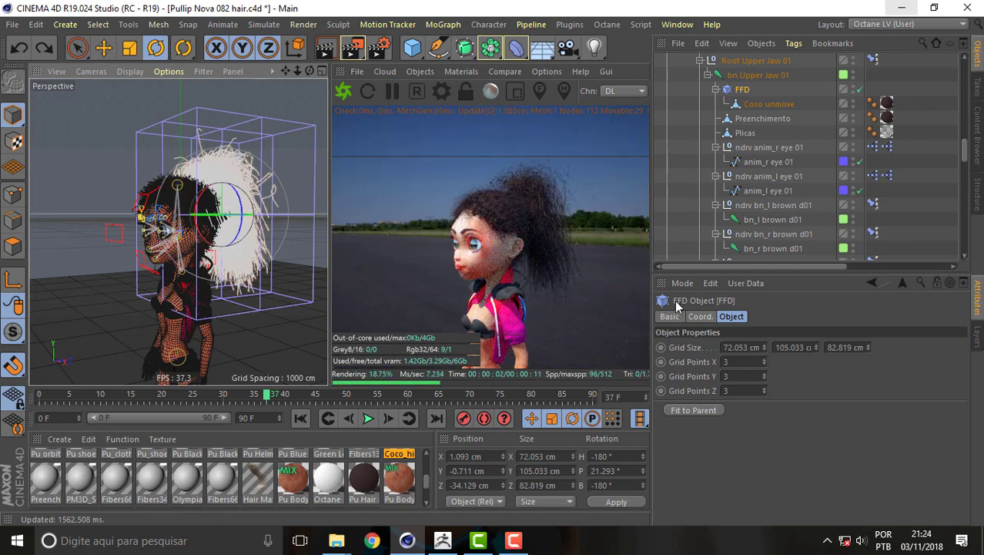
left_click(515, 540)
left_click(515, 540)
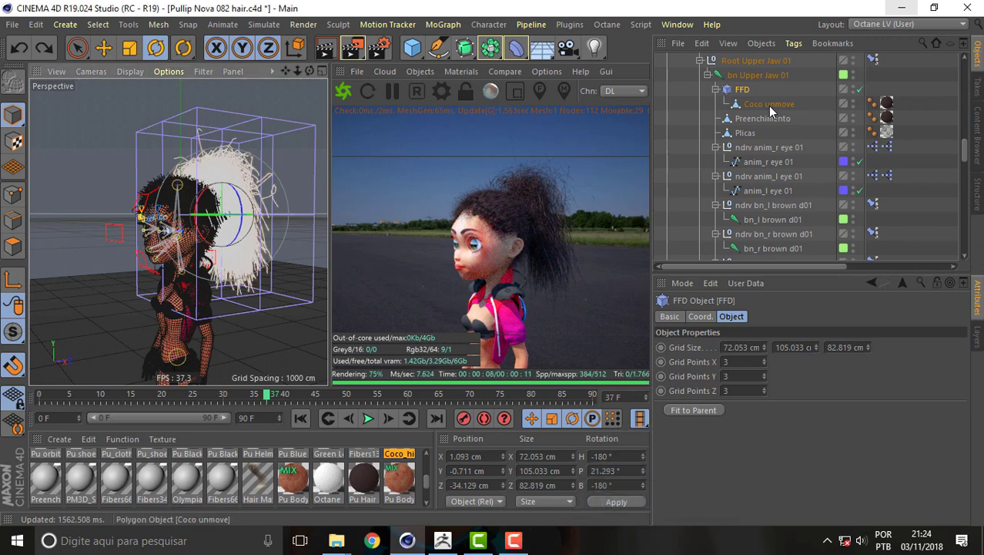
left_click_drag(769, 107, 763, 89)
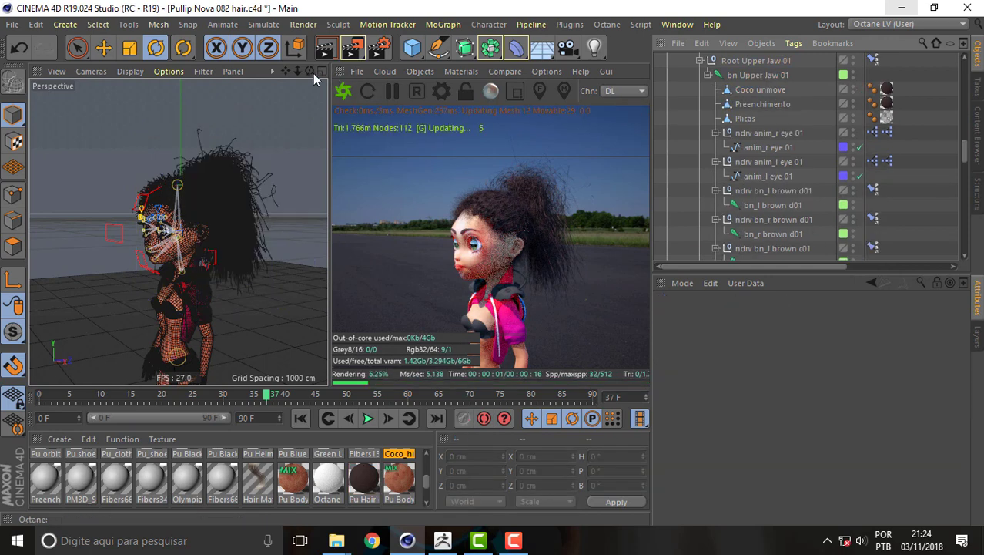
left_click_drag(298, 71, 331, 71)
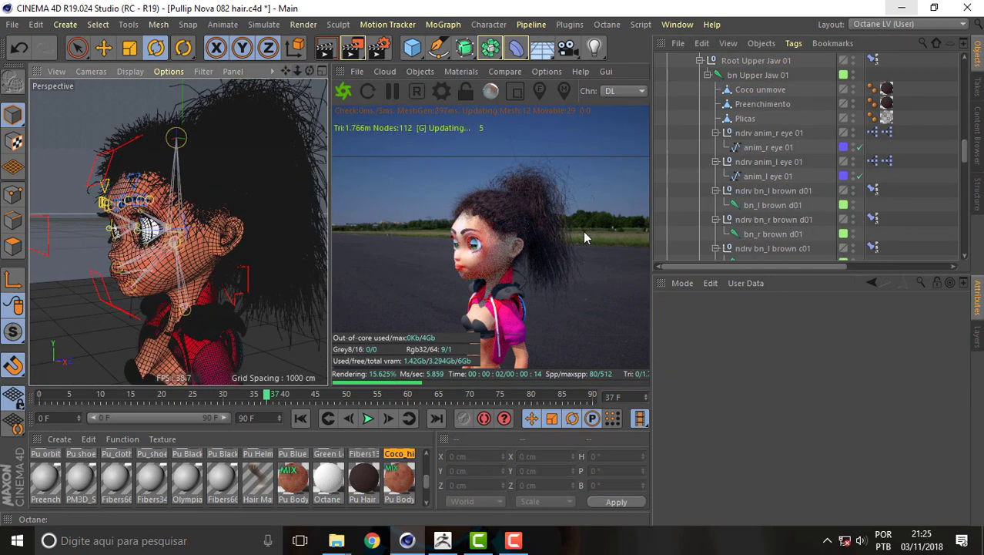
left_click_drag(309, 74, 354, 74)
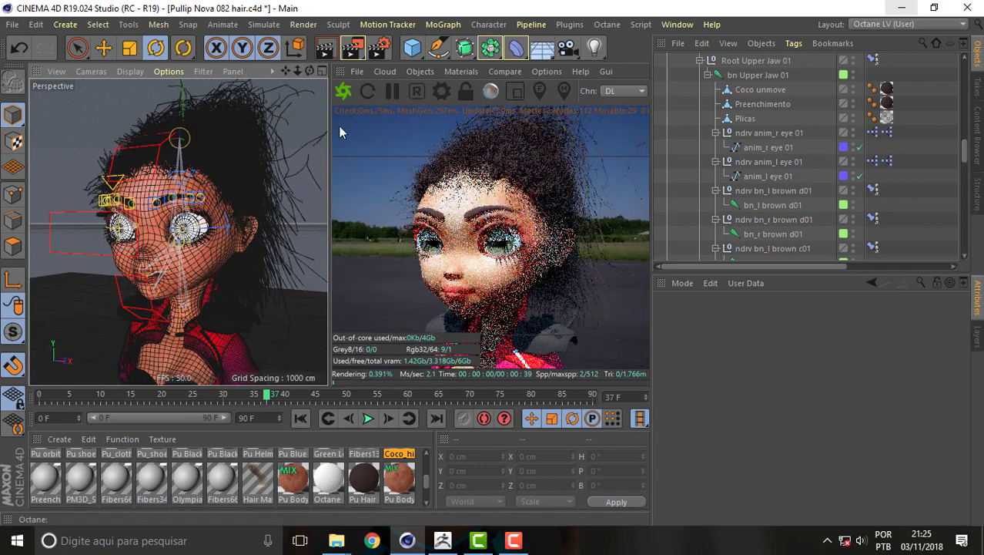
left_click_drag(298, 71, 487, 307)
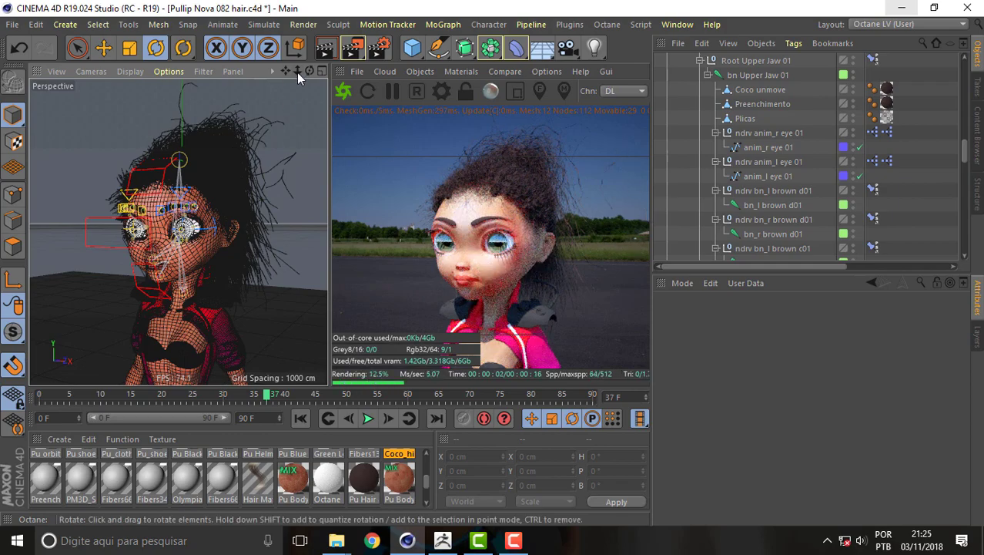
left_click_drag(297, 73, 401, 154)
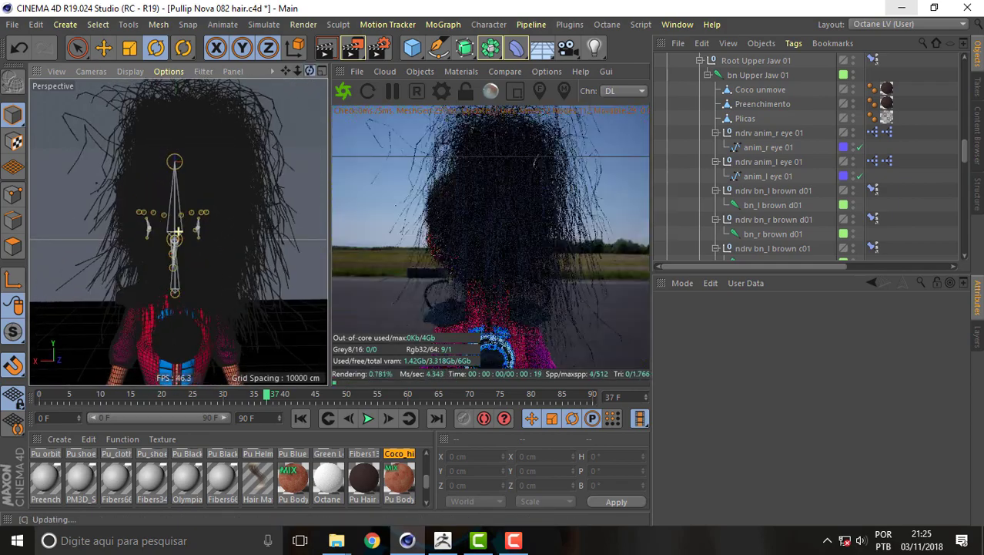
left_click_drag(297, 72, 658, 283)
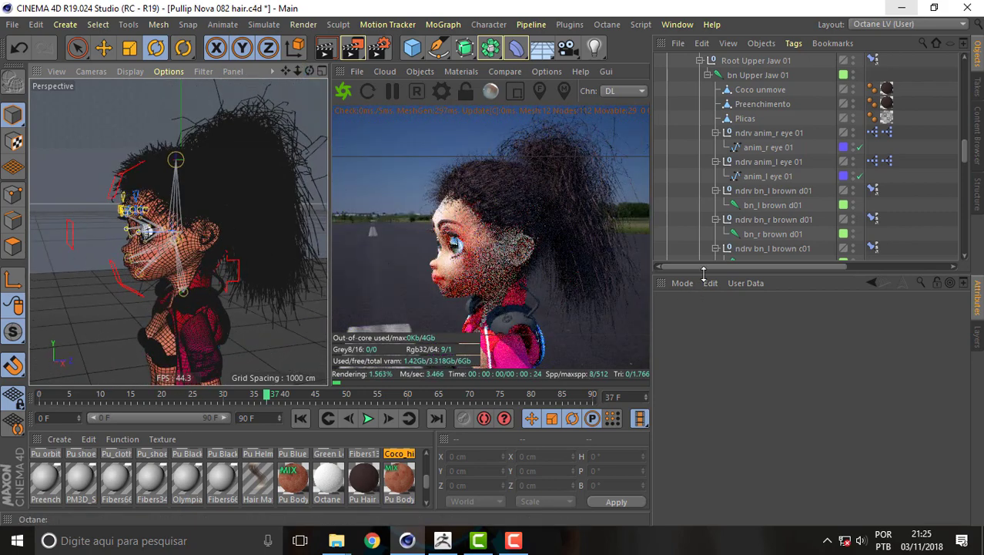
mouse_move(968, 151)
left_mouse_down()
mouse_move(968, 225)
mouse_move(962, 73)
left_mouse_up()
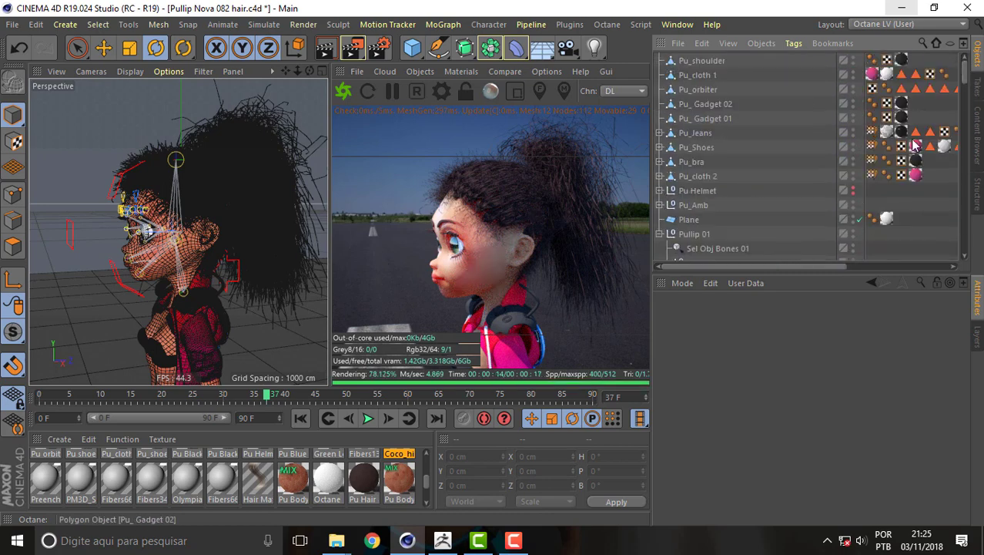
Make Pu_Helmet visible again and orbit to view the helmeted head from the front
left_click(853, 188)
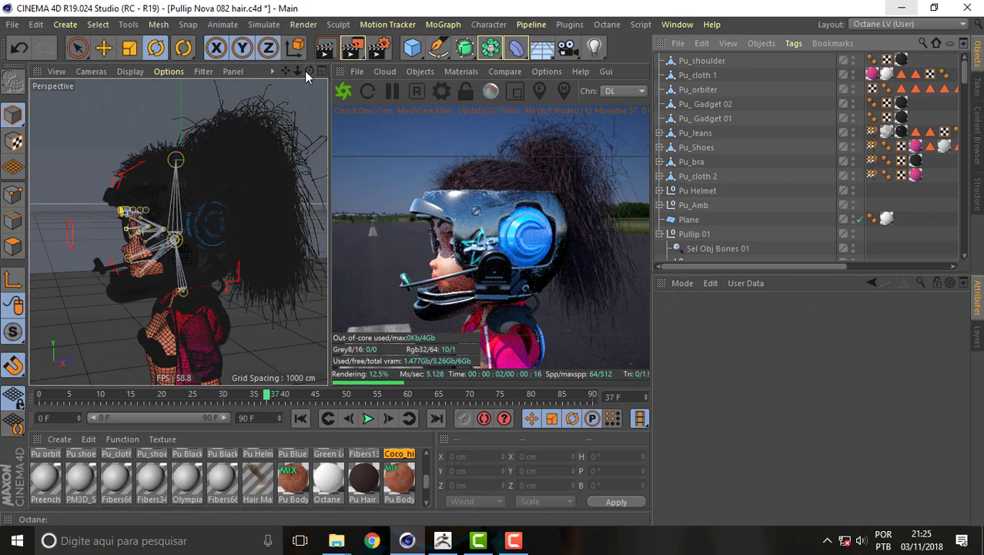
left_click_drag(305, 70, 378, 180)
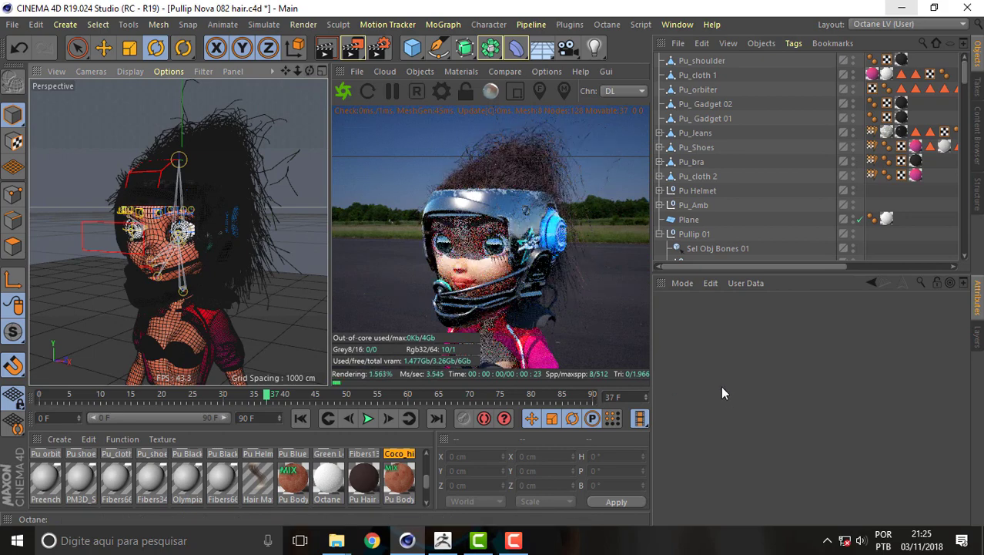